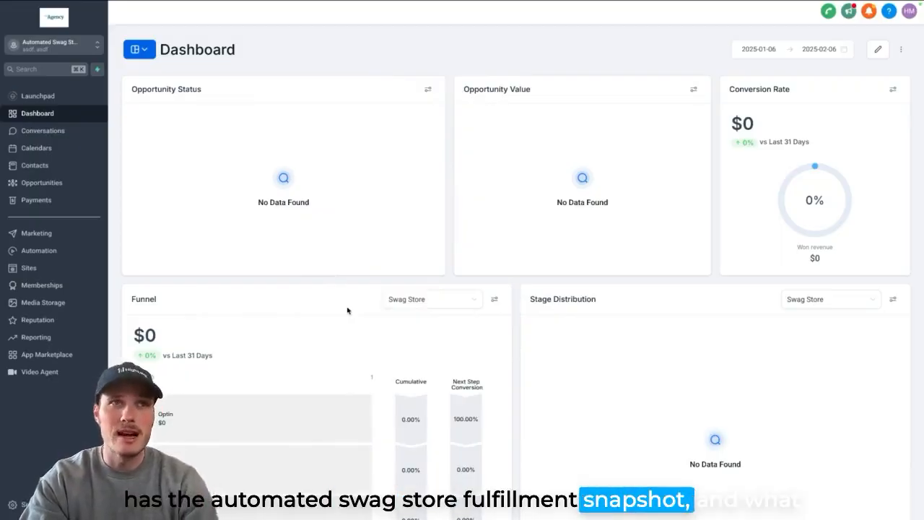
- Open the Swag Store Template from the site's stores and preview its Products List page
click(52, 268)
click(234, 32)
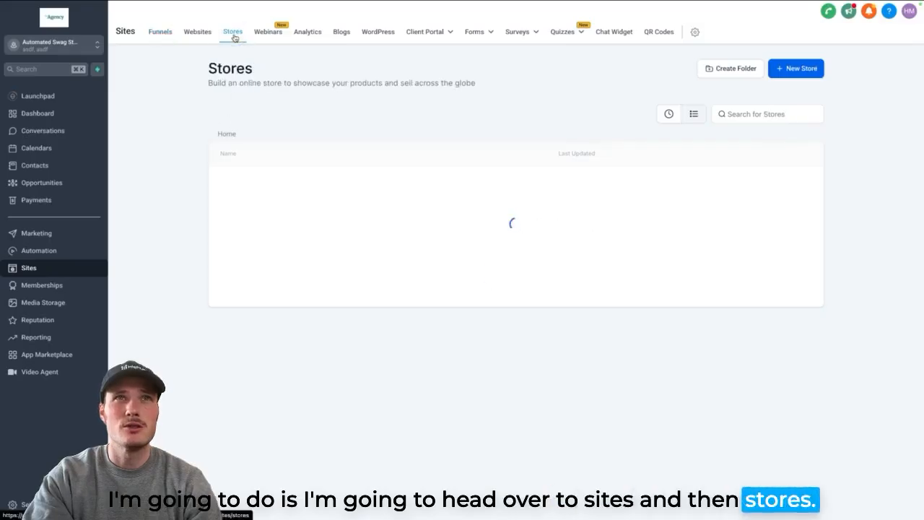
click(264, 187)
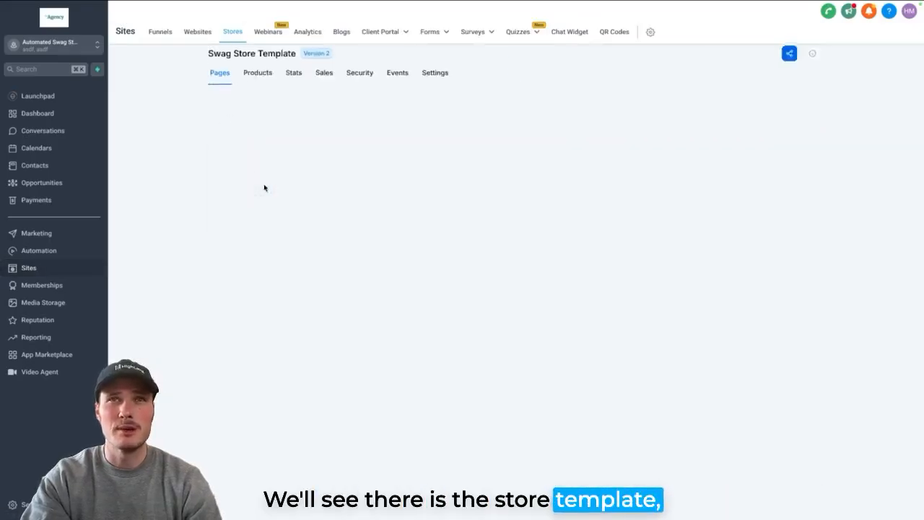
click(339, 259)
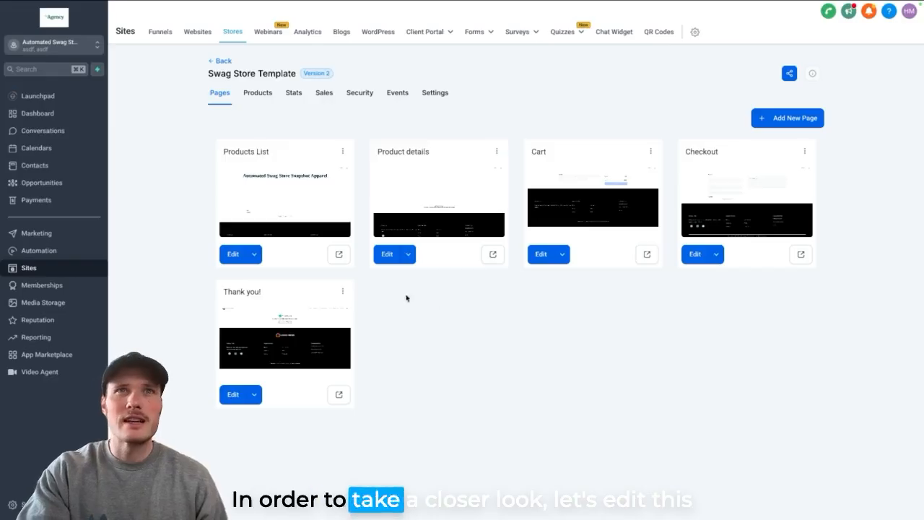
- Open the Products List page for editing in a new tab and bring up its popup
click(255, 254)
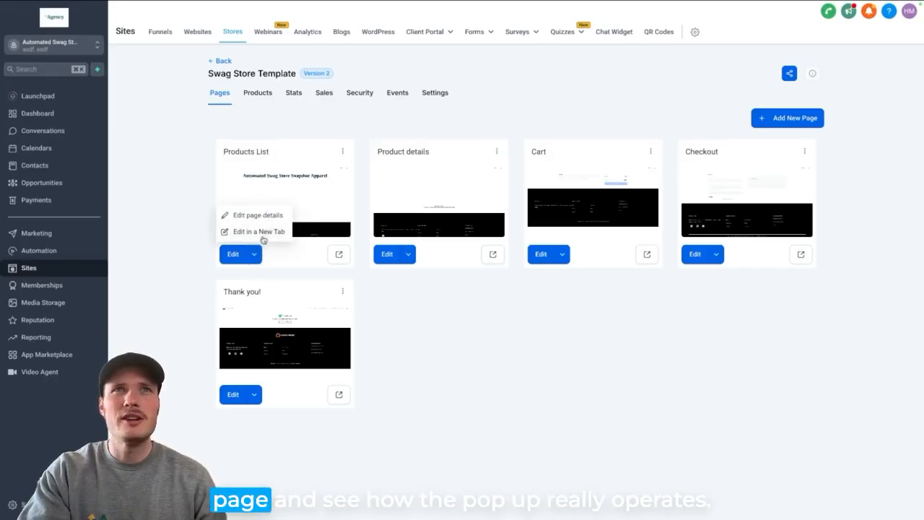
click(260, 232)
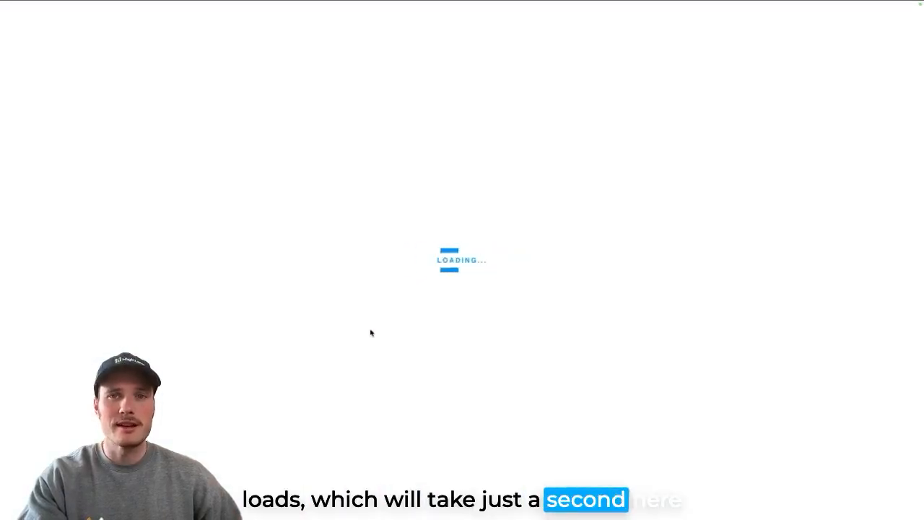
click(148, 36)
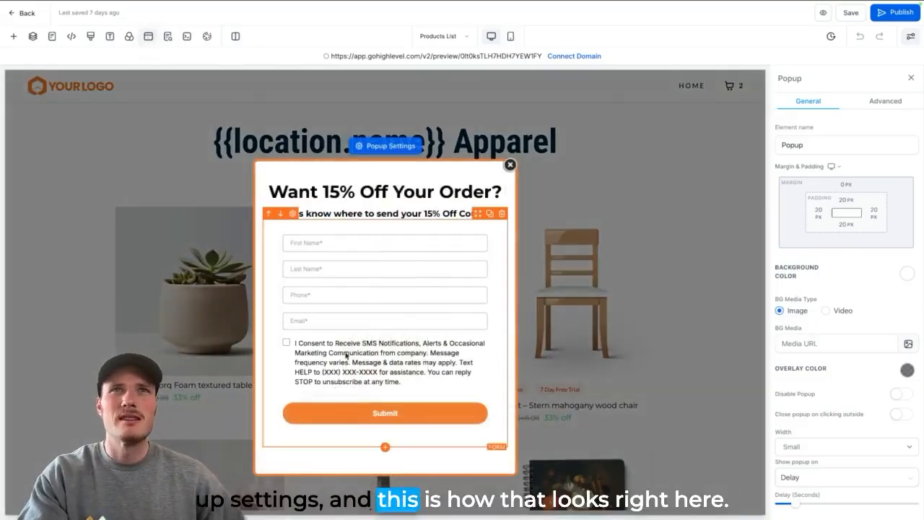
- Inspect the popup's headline, sub-headline and form elements, and open the embedded form for editing
click(392, 190)
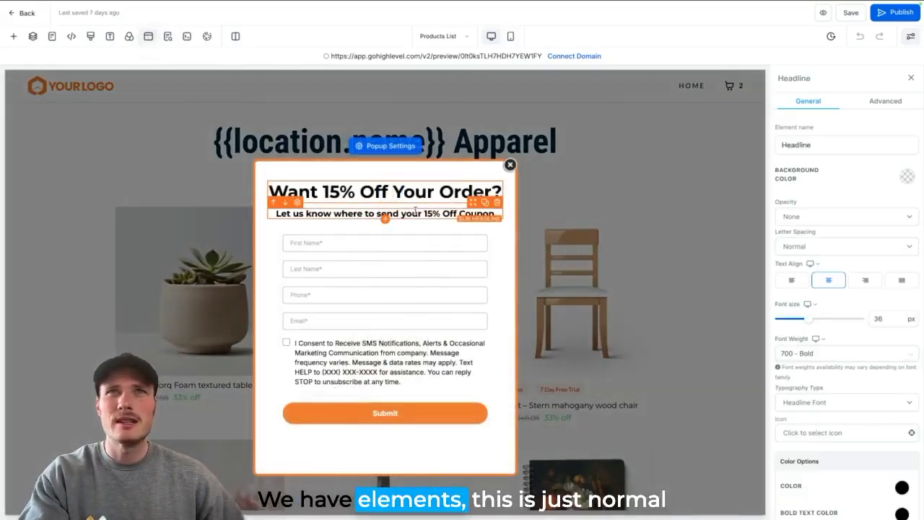
click(415, 214)
click(424, 264)
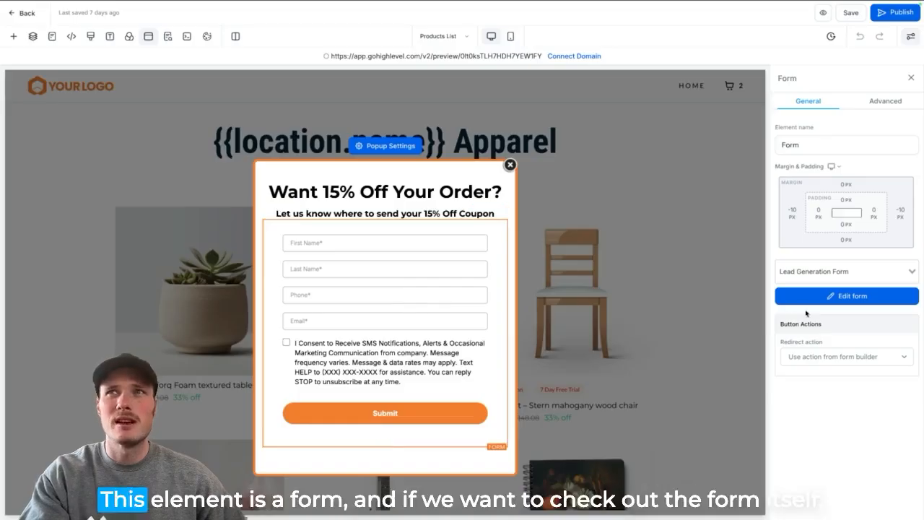
click(845, 296)
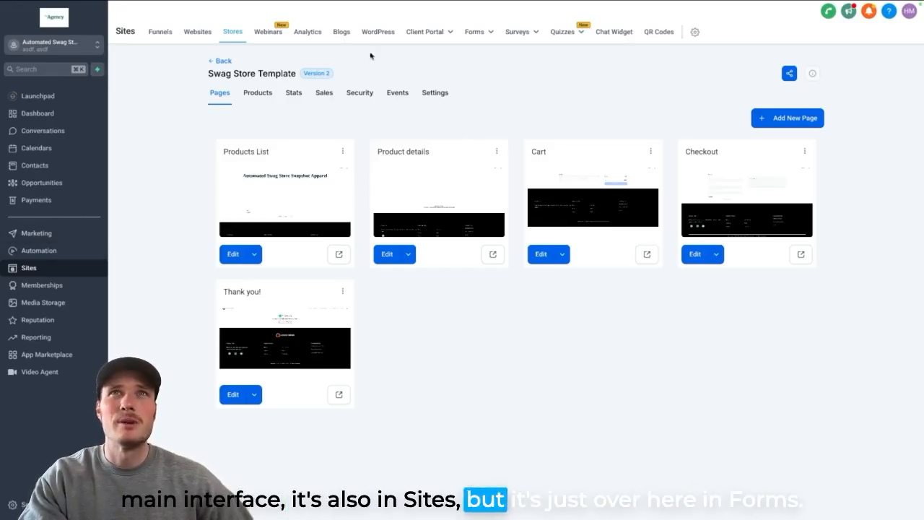
- Go to the sub-account's list of forms under Sites and open the Lead Generation Form
mouse_move(473, 36)
click(460, 54)
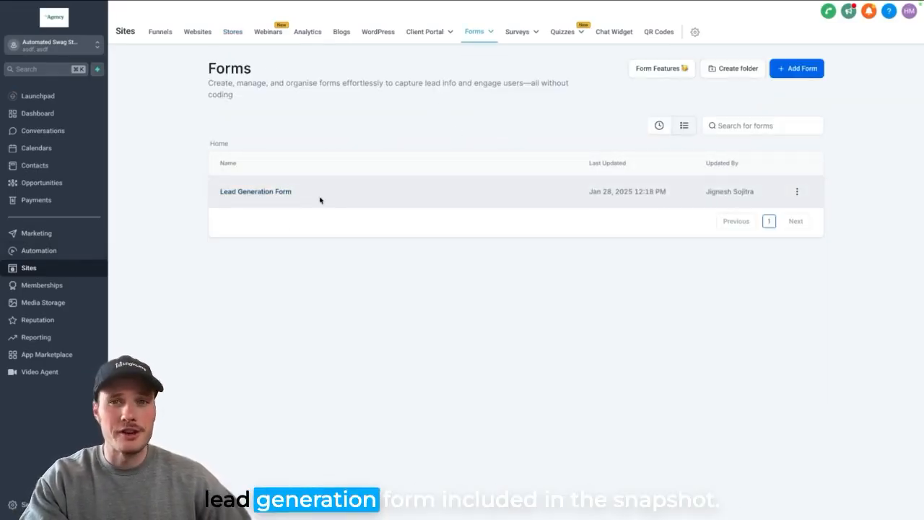
click(320, 200)
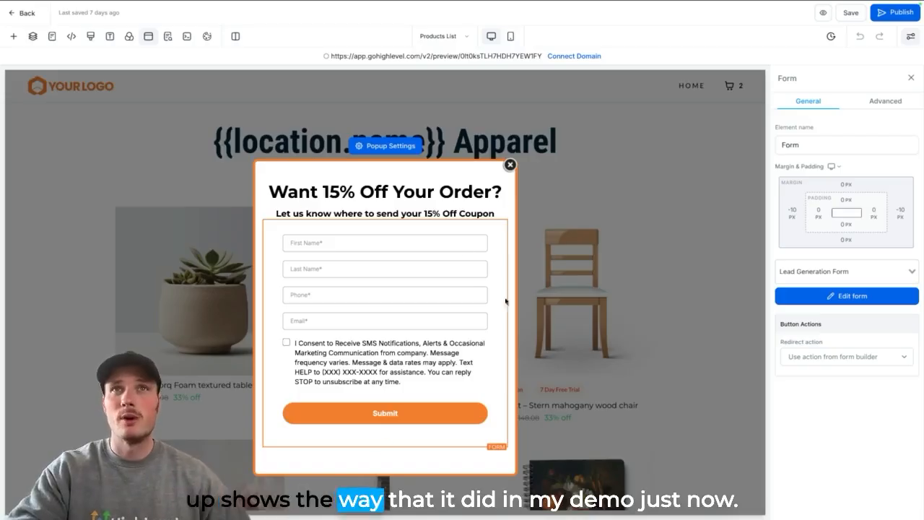
- Examine the popup's display settings on the Products List page, including its show condition and delay in seconds
click(390, 147)
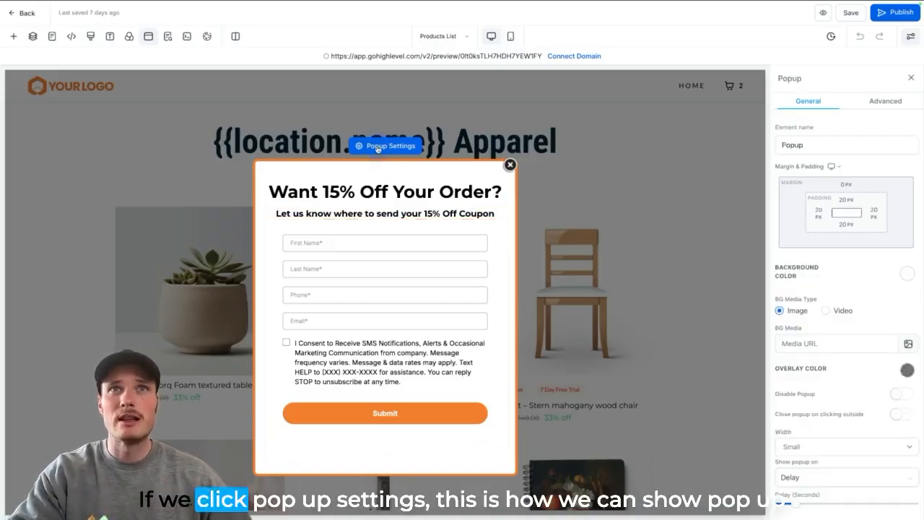
scroll(809, 336, down, 1)
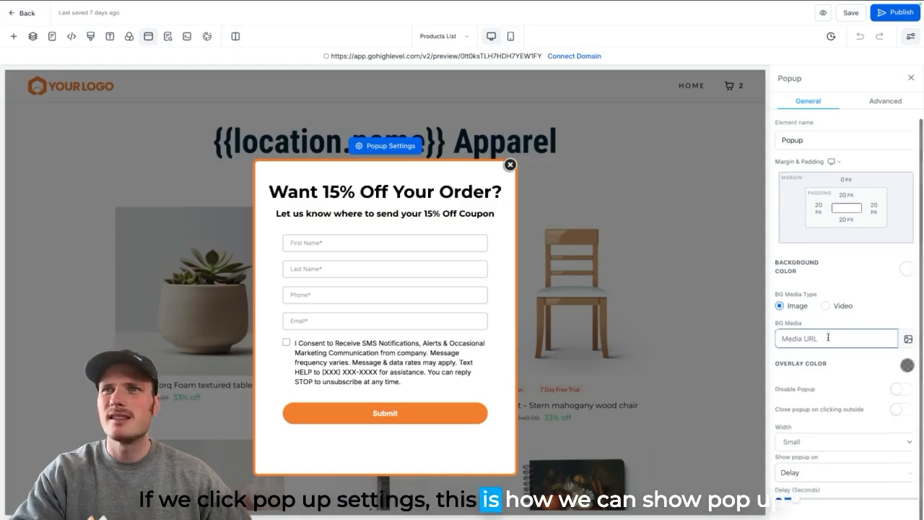
drag(778, 457, 826, 460)
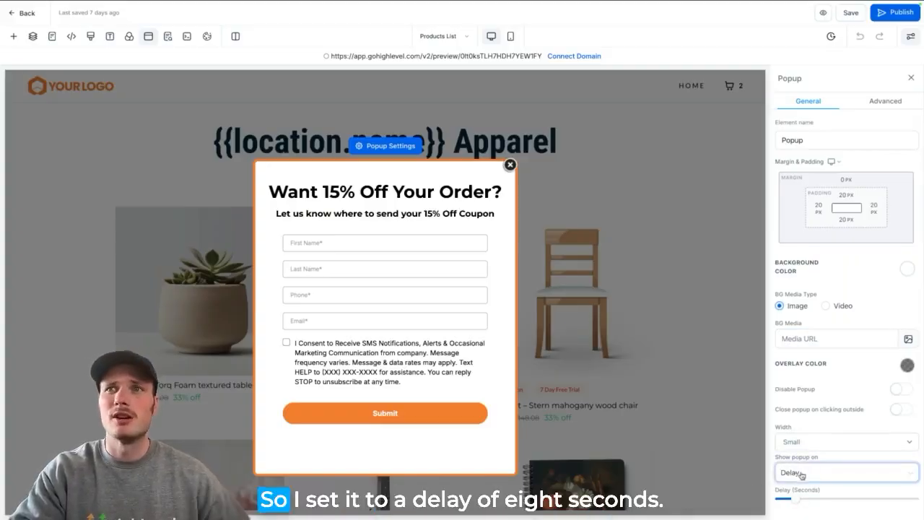
drag(797, 502, 784, 502)
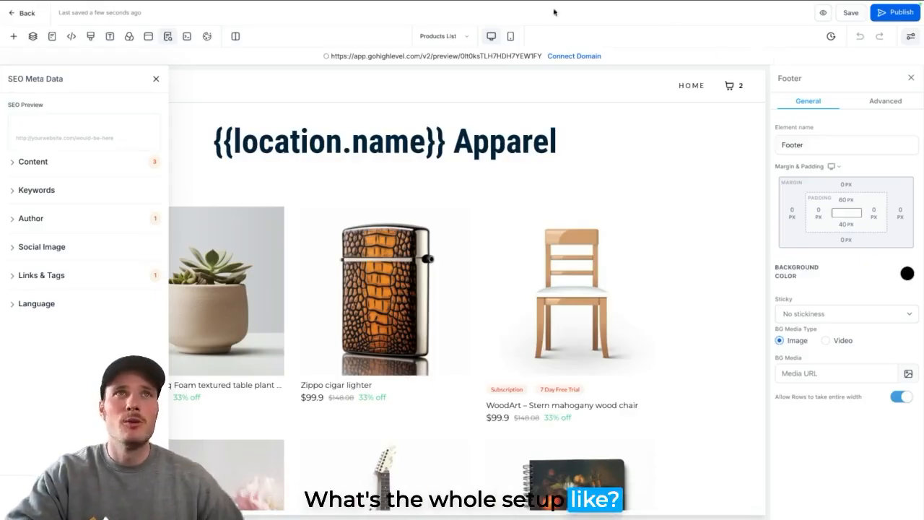
- Reopen the popup, check the redirect actions available for its form and choose "Use action from form builder"
click(148, 36)
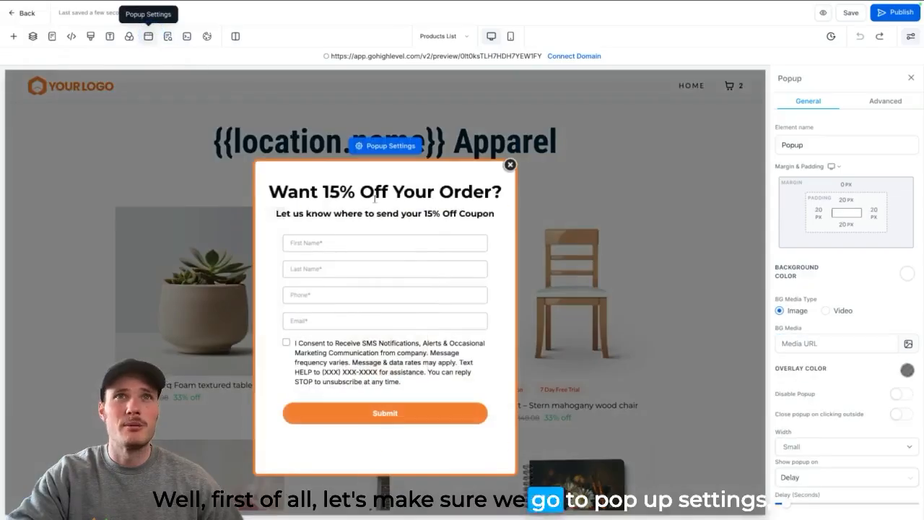
click(402, 324)
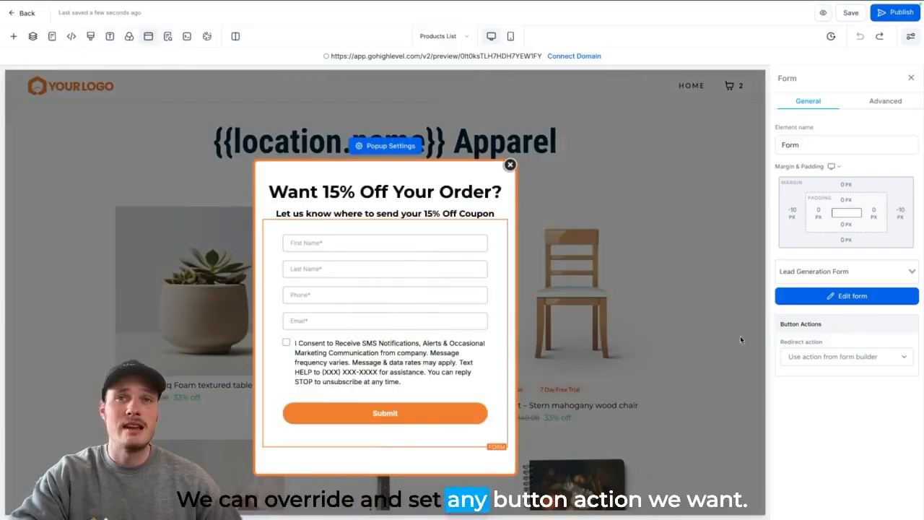
click(845, 356)
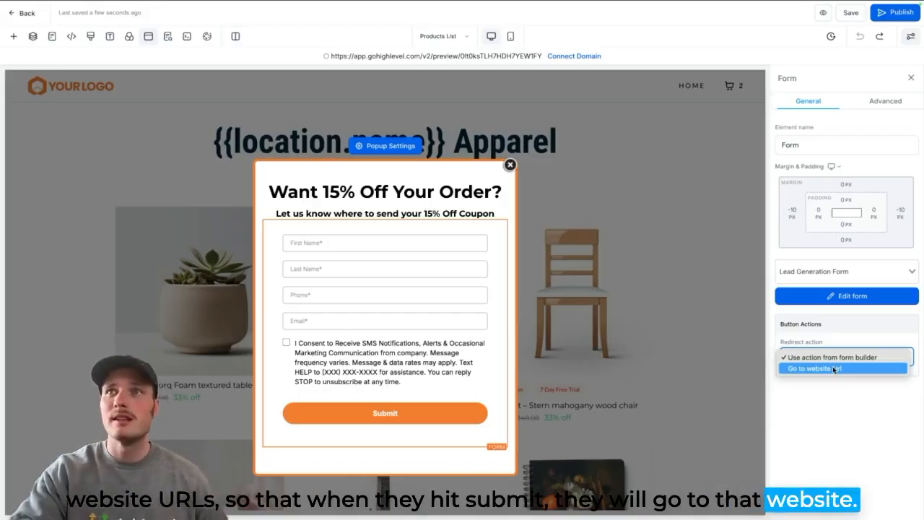
click(831, 358)
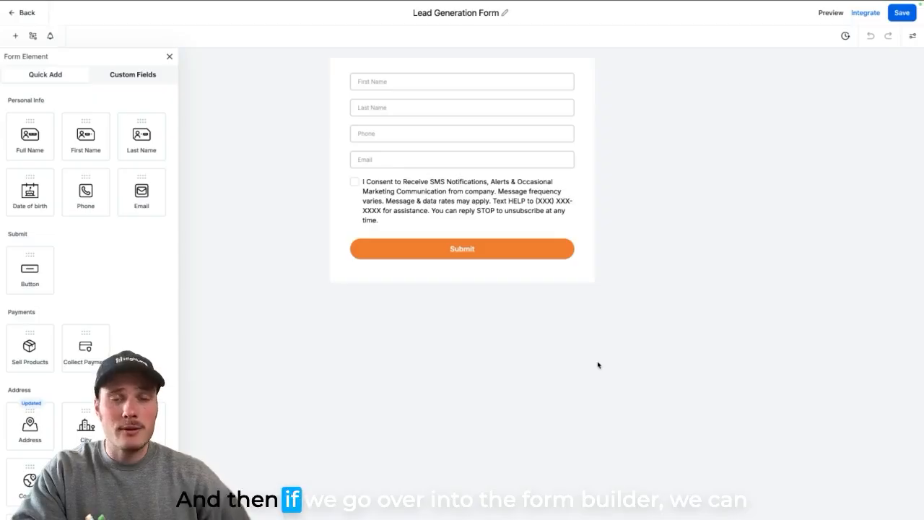
- Open the Lead Generation Form's On Submit options and examine the message shown after submission
click(914, 38)
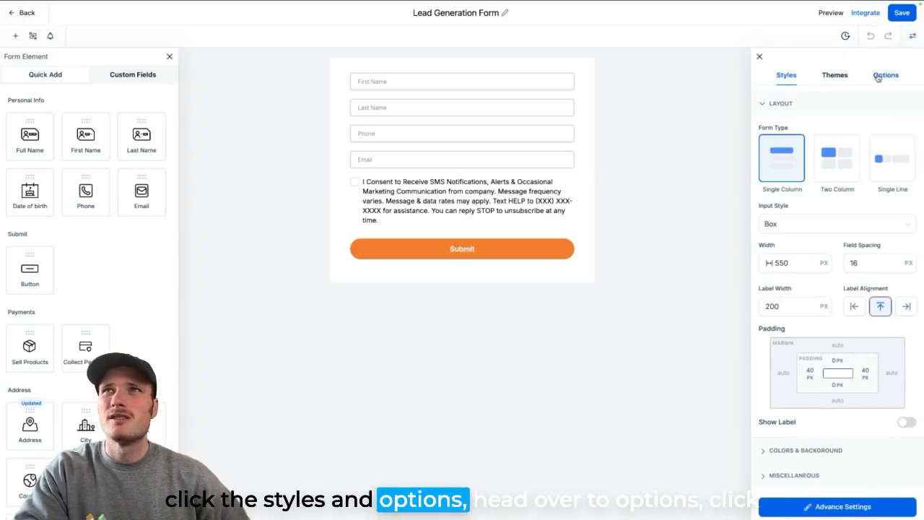
click(878, 77)
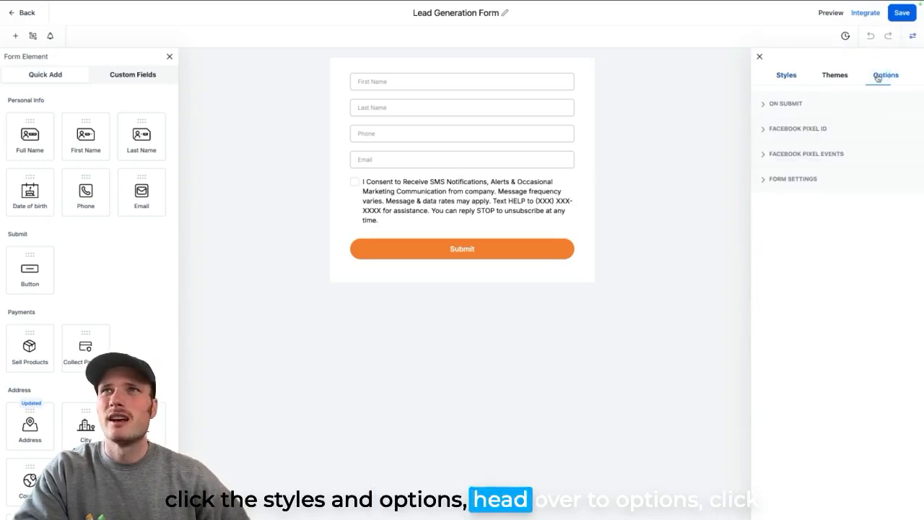
click(783, 103)
drag(767, 162, 847, 177)
click(850, 176)
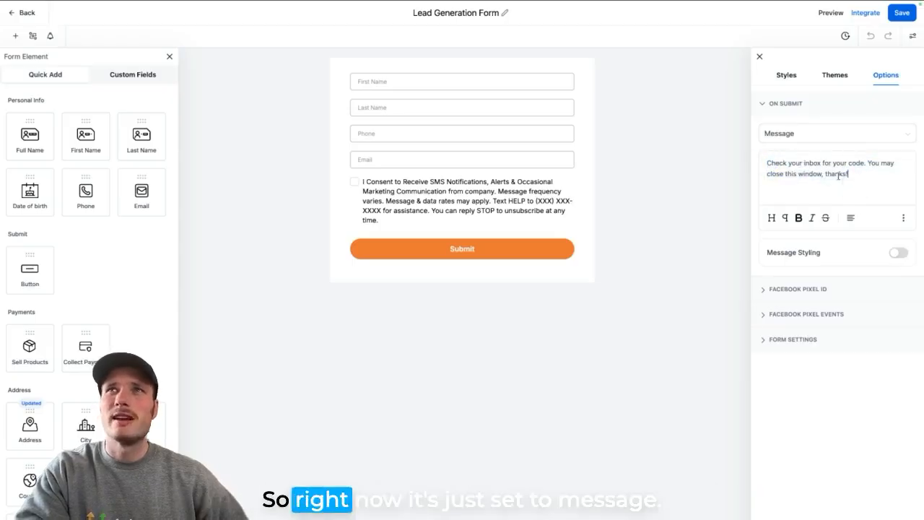
- Check the alternative on-submit actions for the form, close the choices and reread the submission message
click(800, 137)
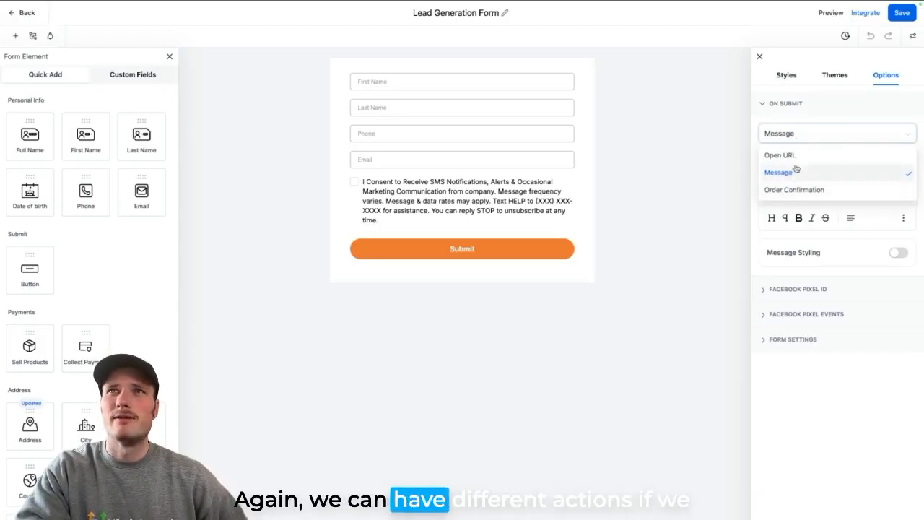
click(753, 150)
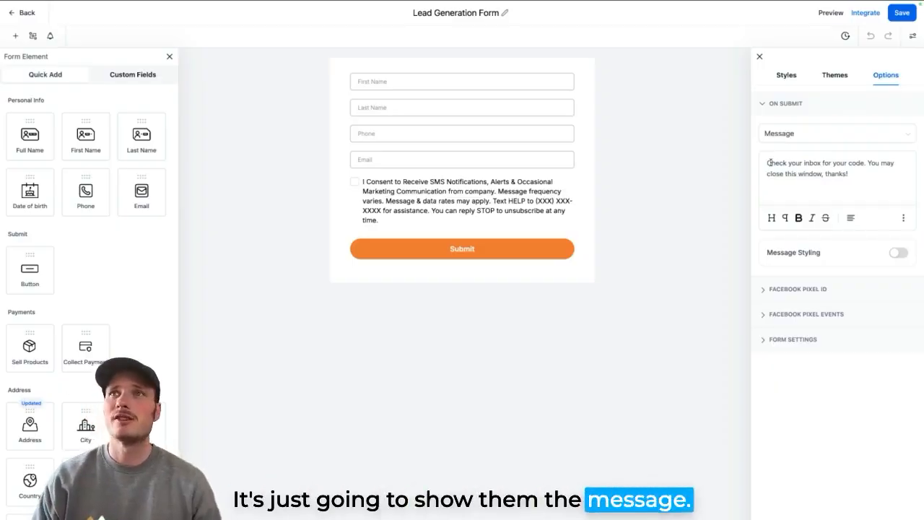
drag(770, 163, 898, 179)
click(851, 181)
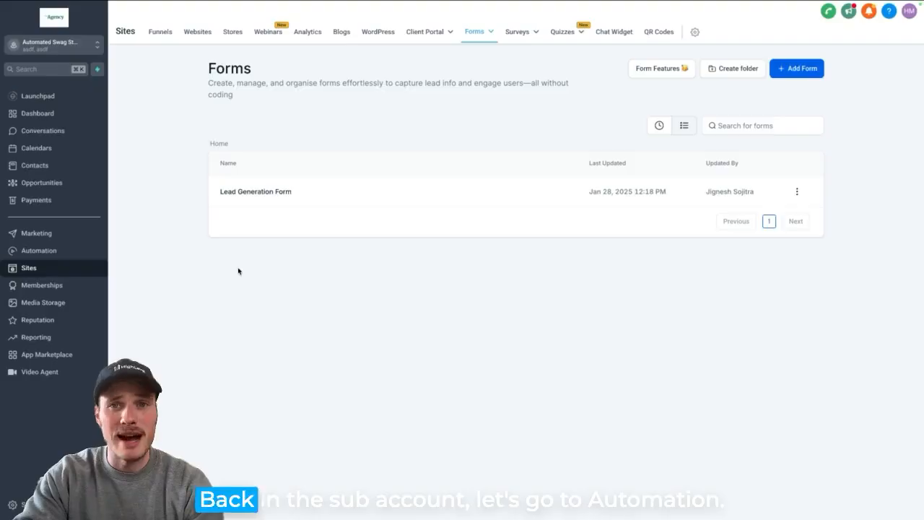
- Open the "1. Swag Store Fast Five" automation workflow and review its Form Submitted trigger and form filter
click(60, 251)
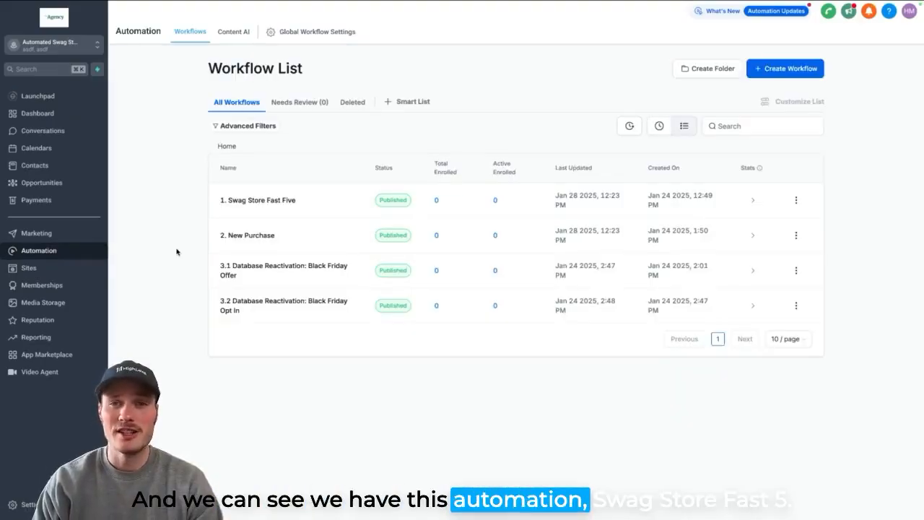
click(279, 202)
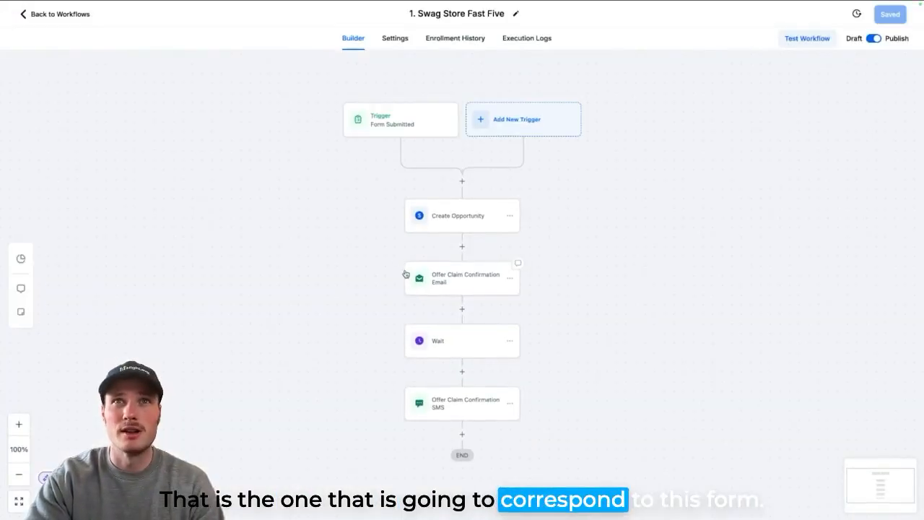
click(394, 122)
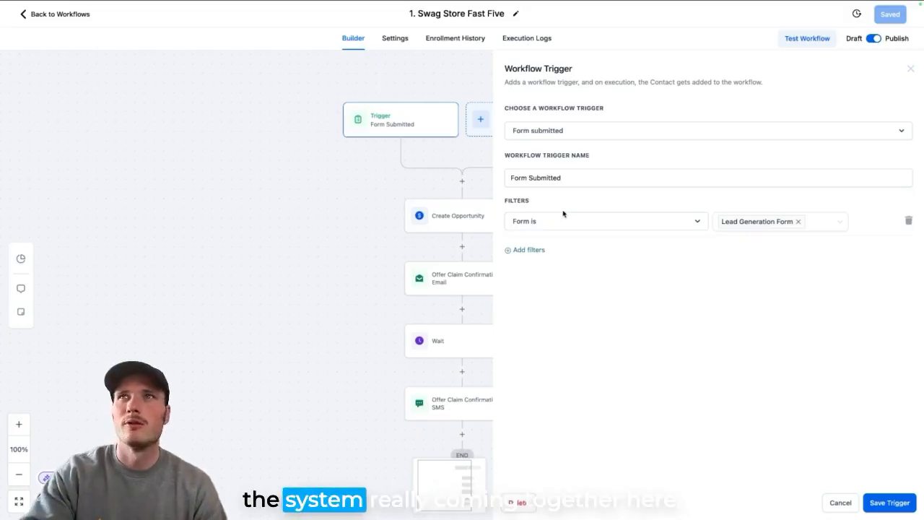
click(911, 70)
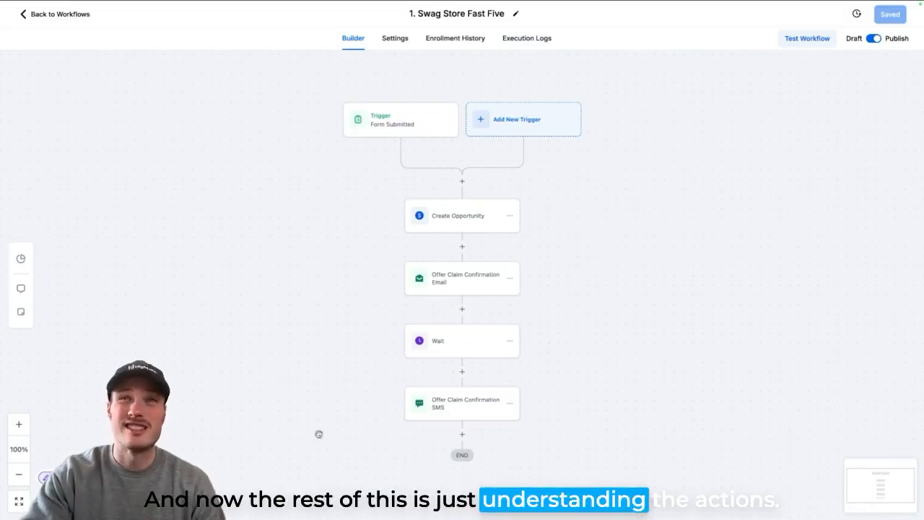
- Review the pipeline and pipeline stage settings of the workflow's Create Opportunity action
click(459, 224)
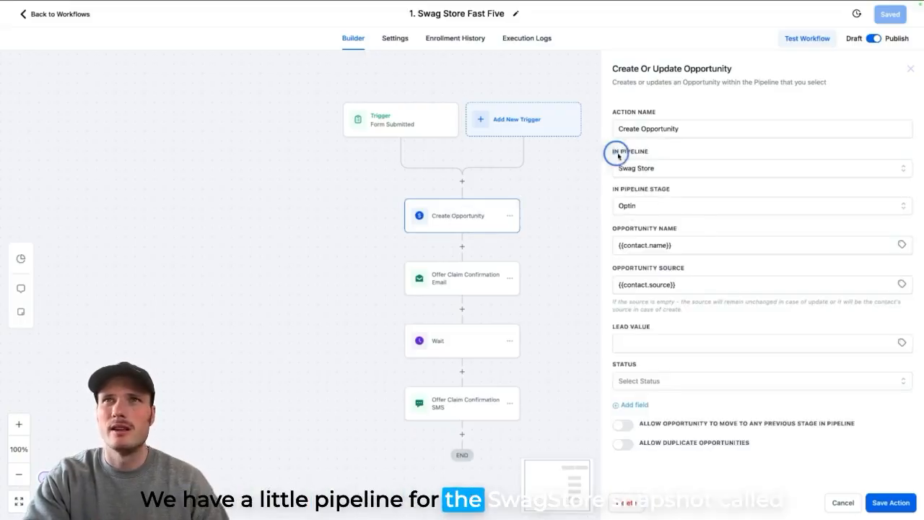
drag(614, 155, 652, 155)
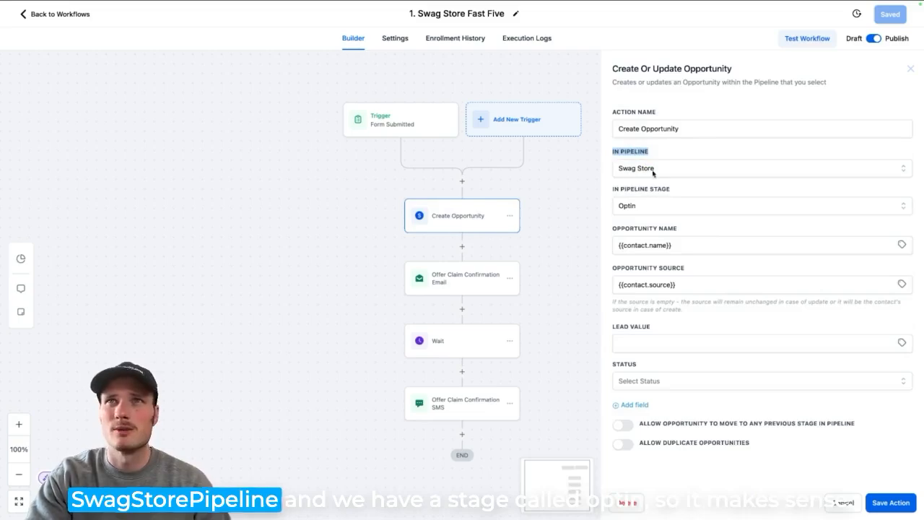
drag(610, 190, 685, 186)
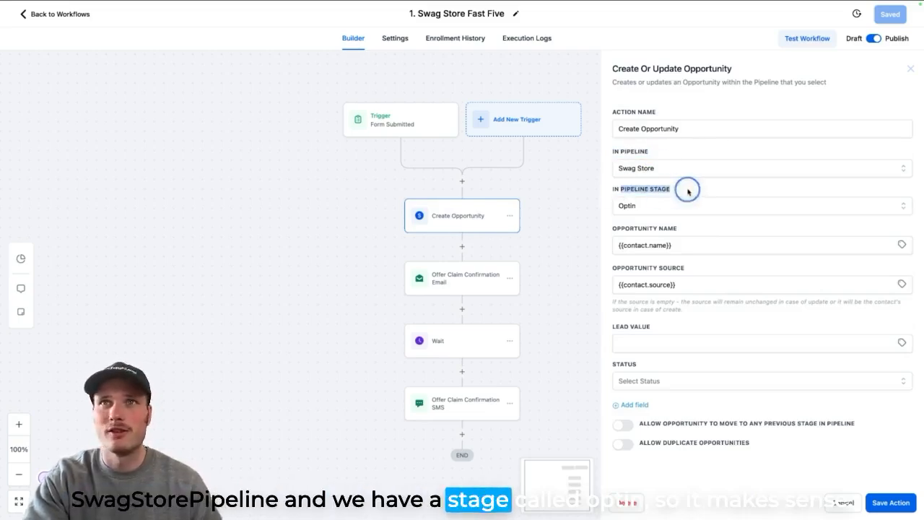
click(686, 186)
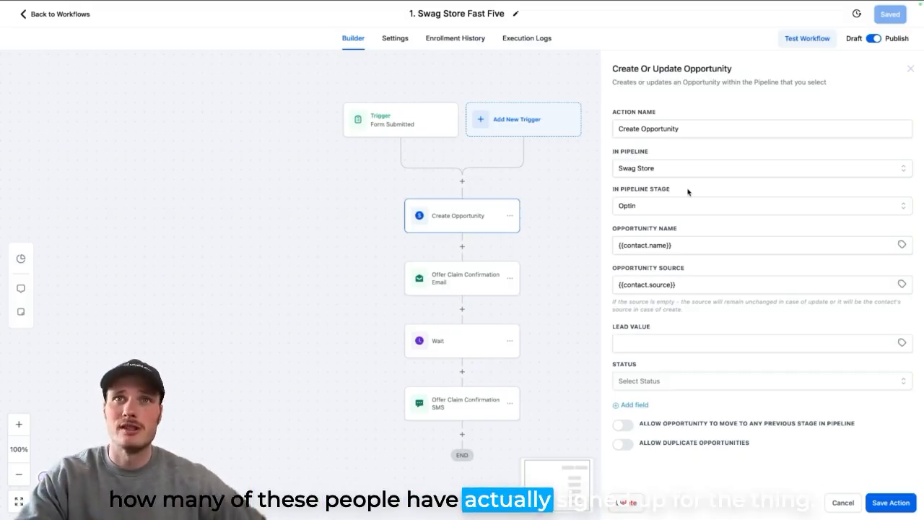
- Open the Offer Claim Confirmation Email action and review its sender, subject and selected email template
click(468, 281)
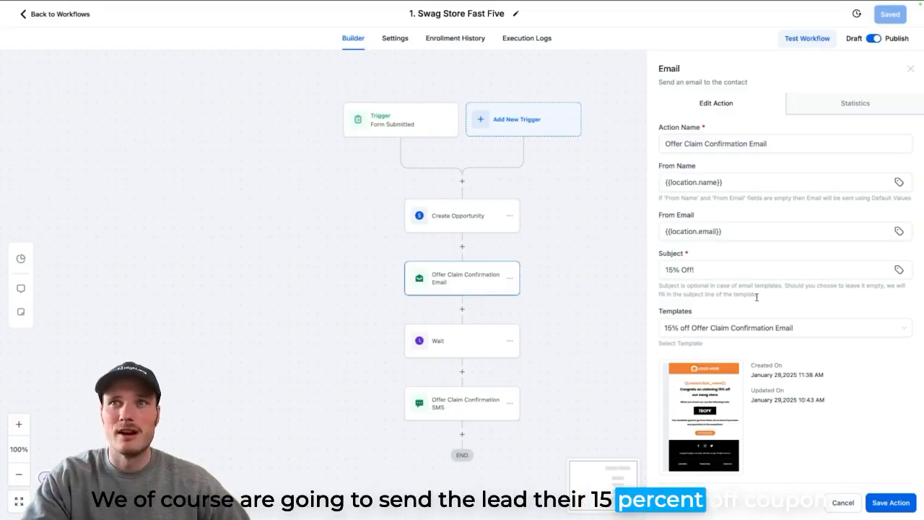
scroll(744, 302, down, 1)
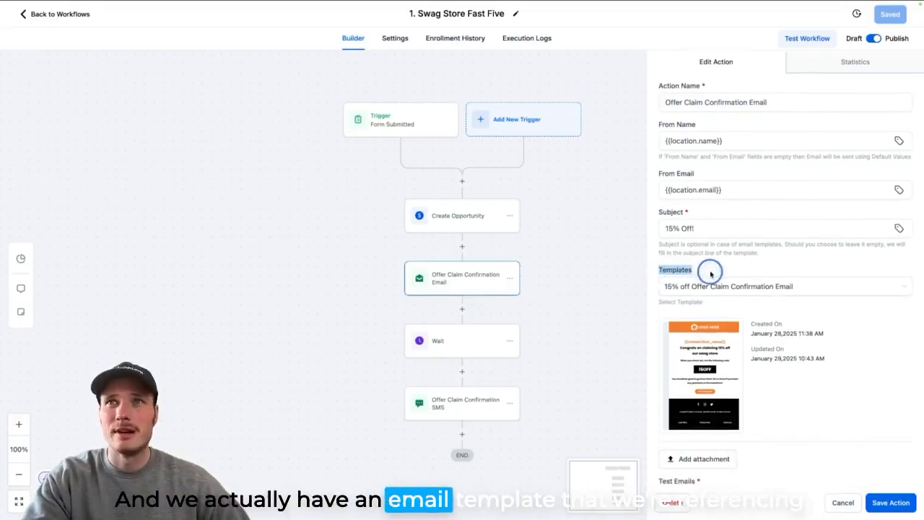
mouse_move(703, 346)
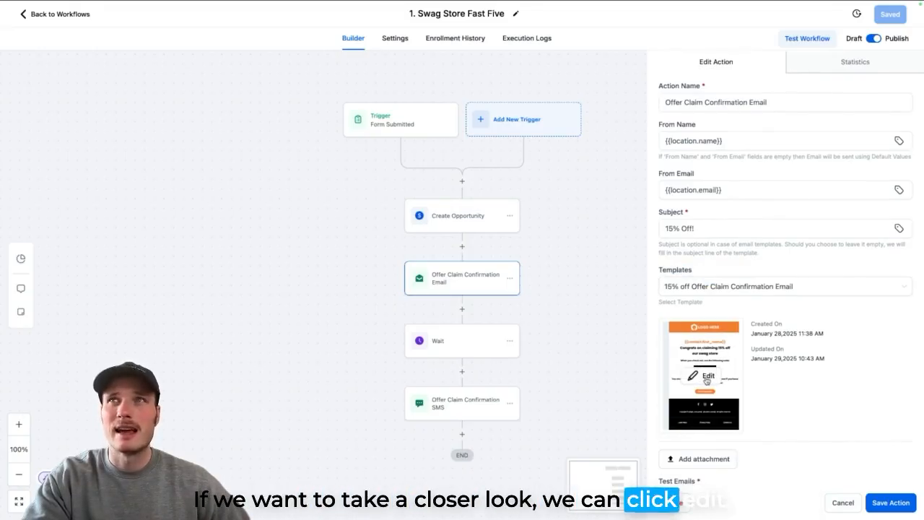
- Open the "15% off Offer Claim Confirmation Email" template in the email builder and review its content and the Go to Swag Store button settings
click(61, 15)
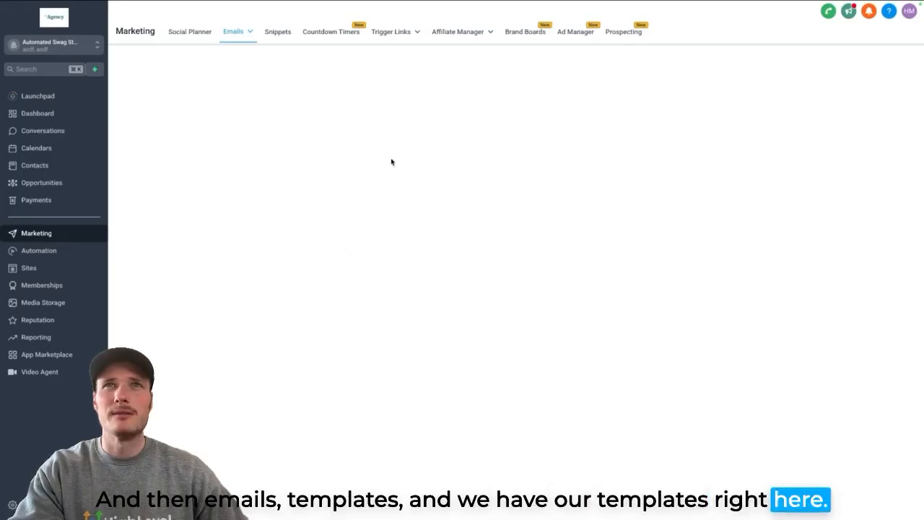
click(319, 249)
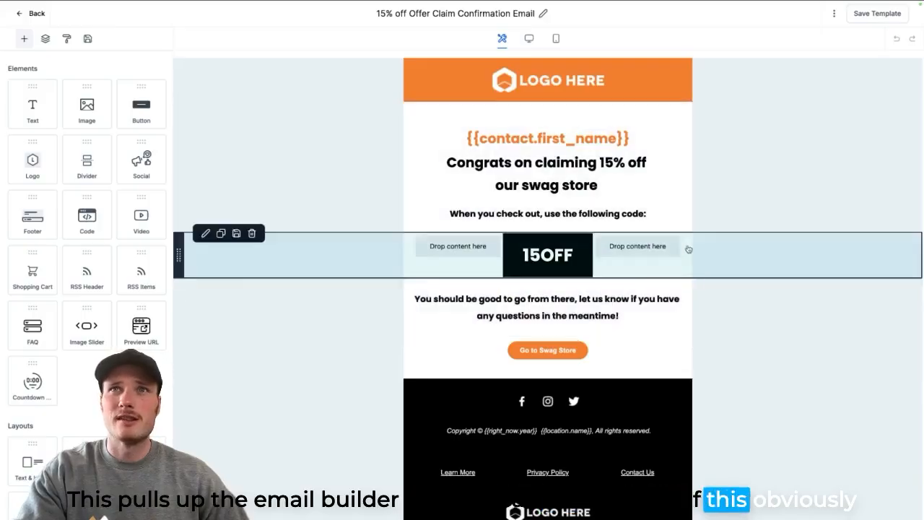
scroll(701, 291, down, 1)
scroll(701, 291, up, 1)
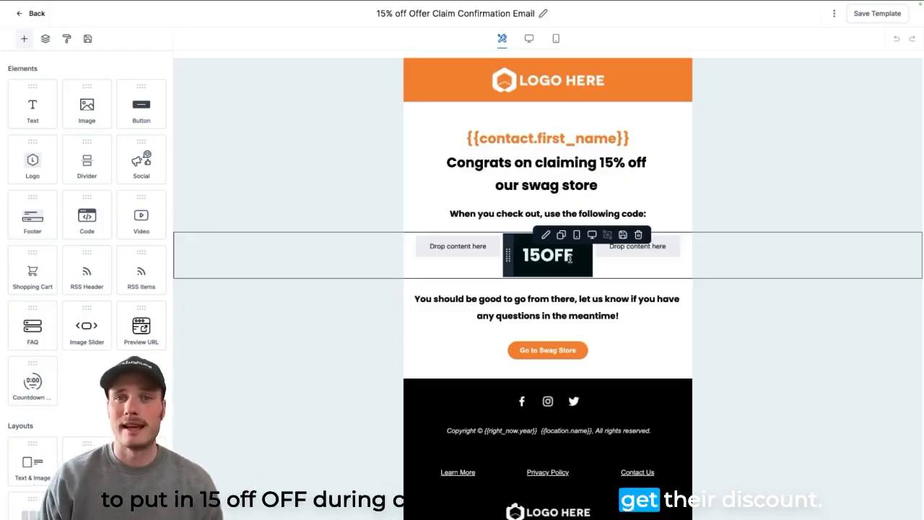
click(563, 358)
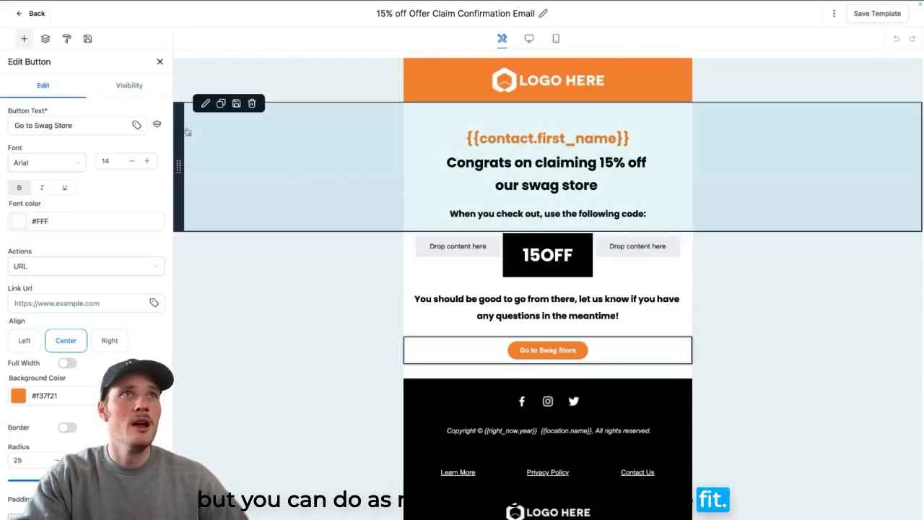
click(31, 20)
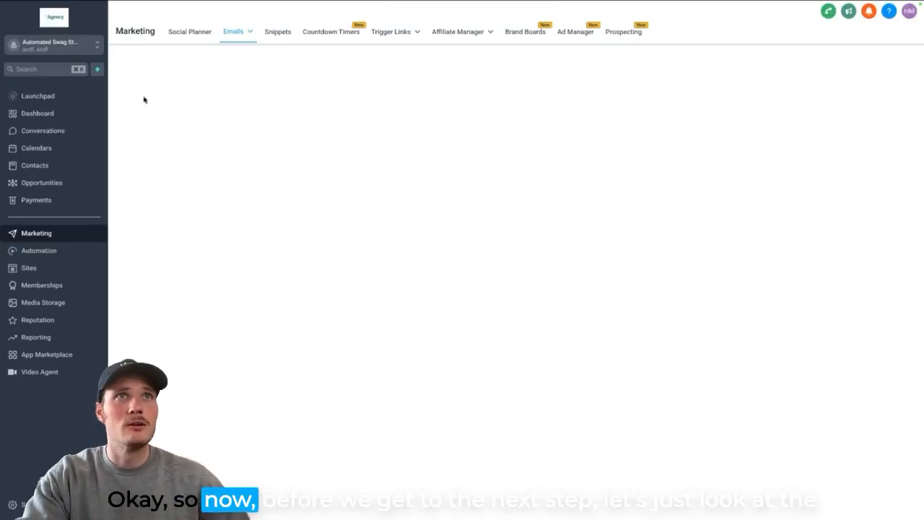
- Reopen the "1. Swag Store Fast Five" workflow and review the Wait action's delay and the Offer Claim Confirmation SMS message
click(54, 253)
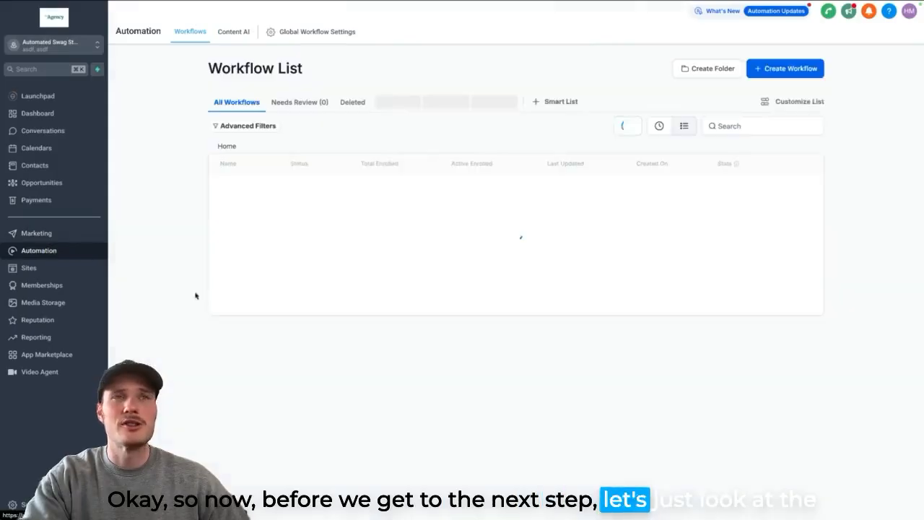
click(265, 208)
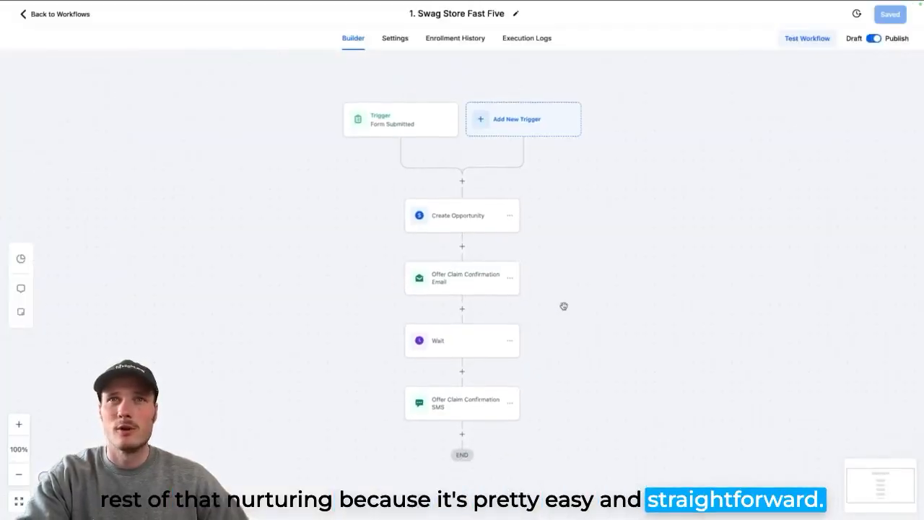
click(458, 338)
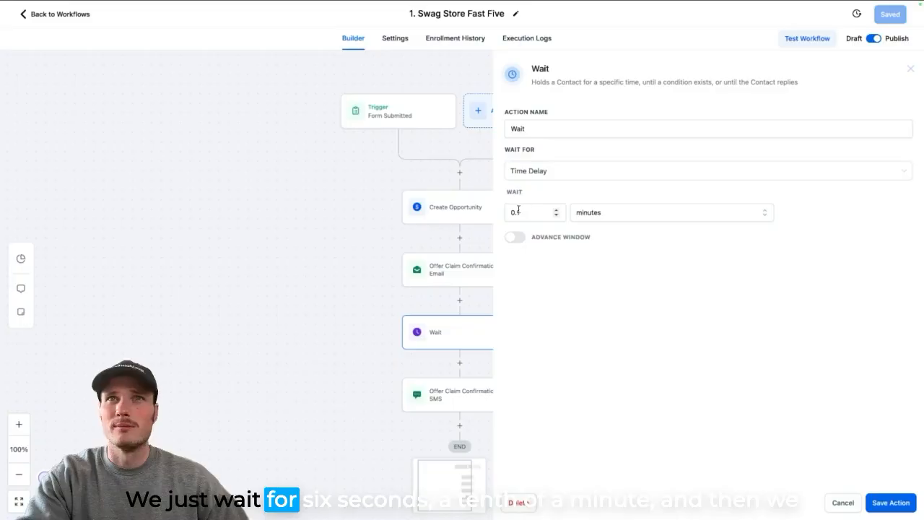
click(911, 73)
click(485, 390)
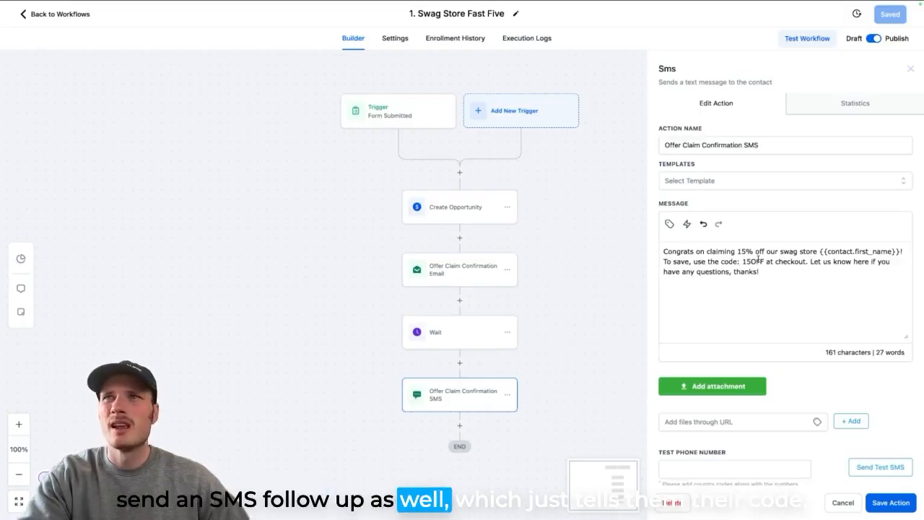
drag(742, 262, 824, 273)
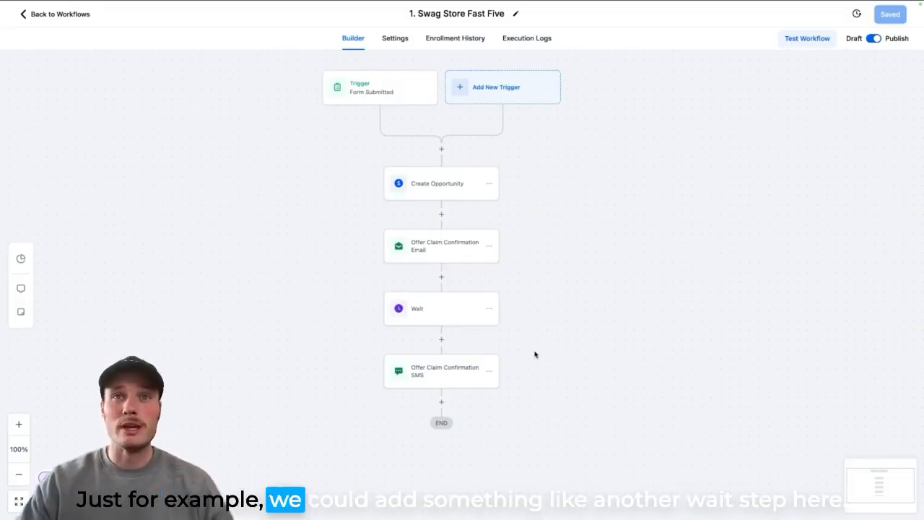
click(441, 402)
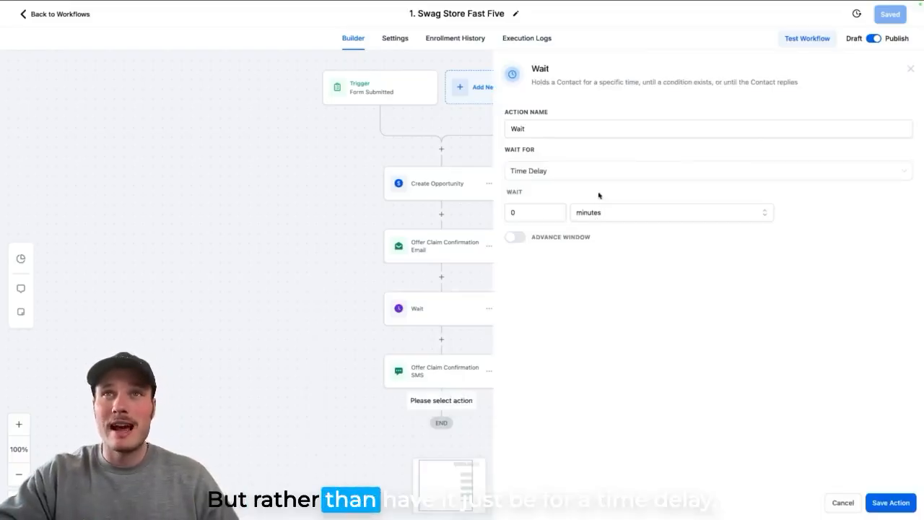
click(606, 175)
scroll(593, 242, down, 3)
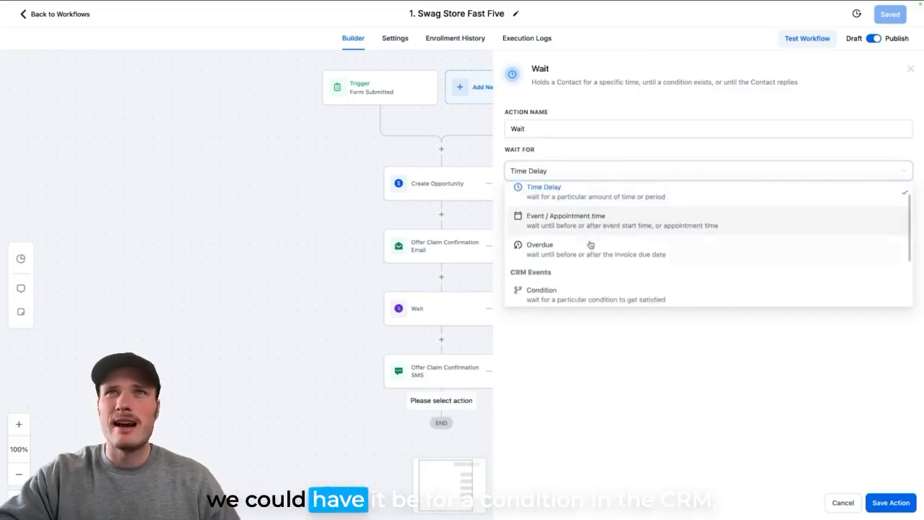
click(586, 258)
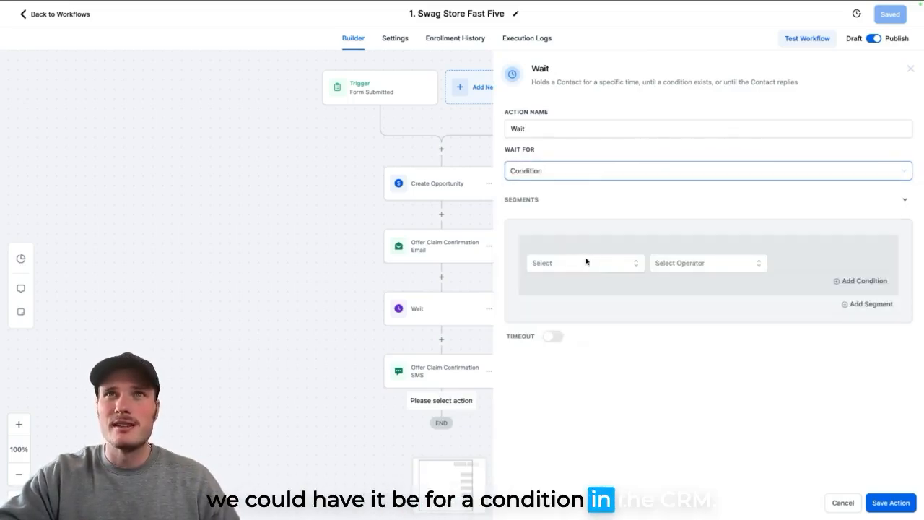
click(586, 261)
click(579, 283)
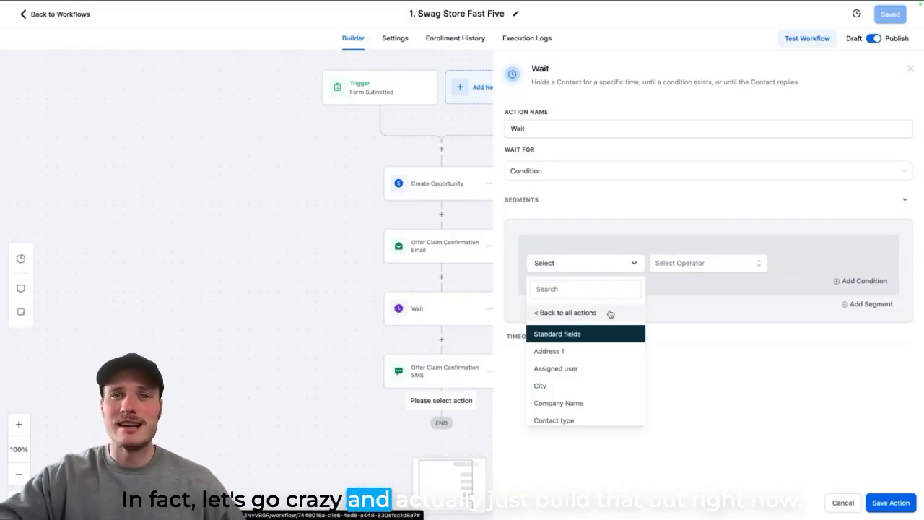
click(195, 121)
- Return to the workflow list and create a workflow from scratch named "1.2 Checkout"
click(52, 17)
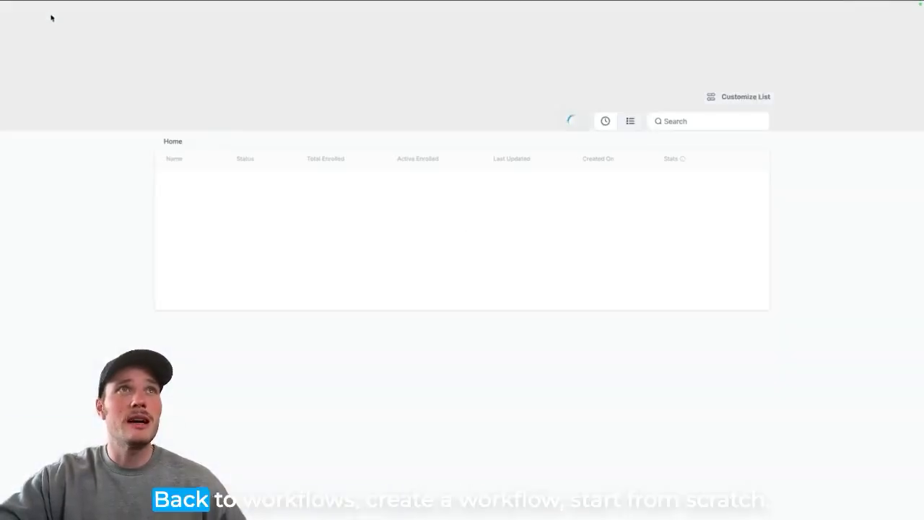
click(786, 68)
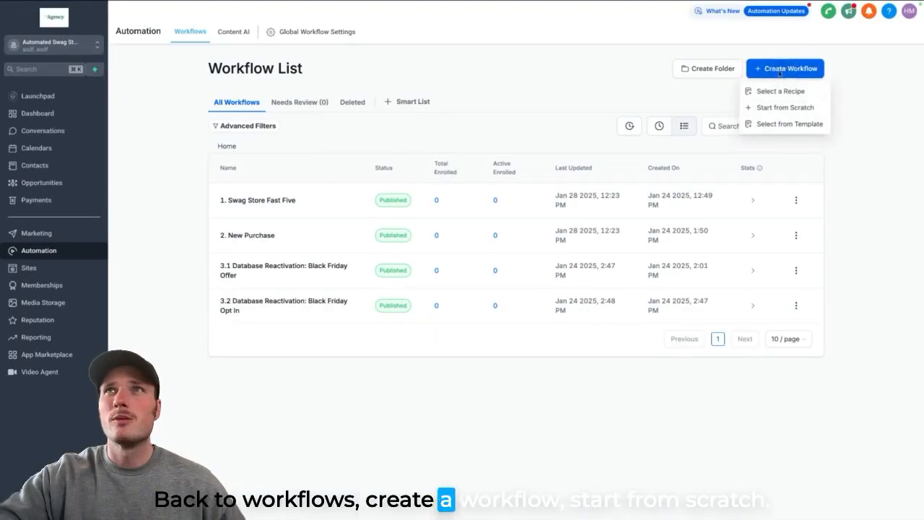
click(767, 107)
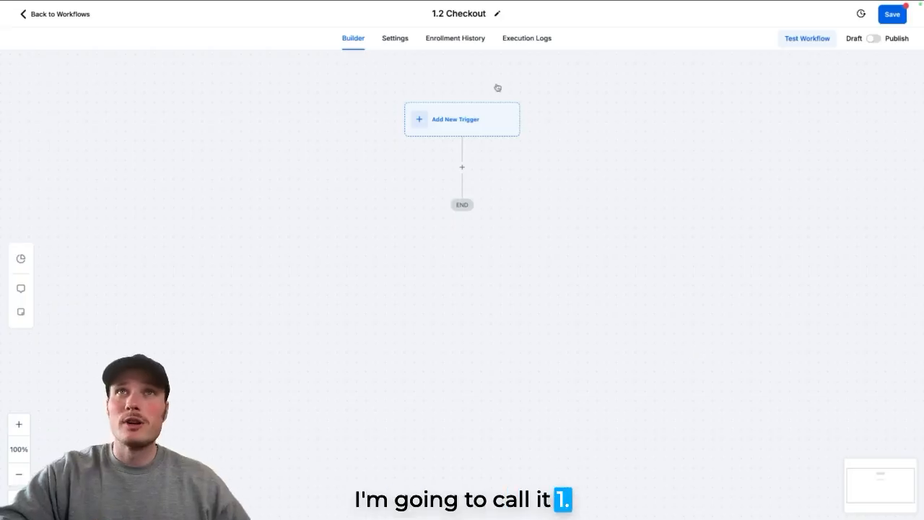
- Add an Order Submitted trigger to the 1.2 Checkout workflow
click(457, 132)
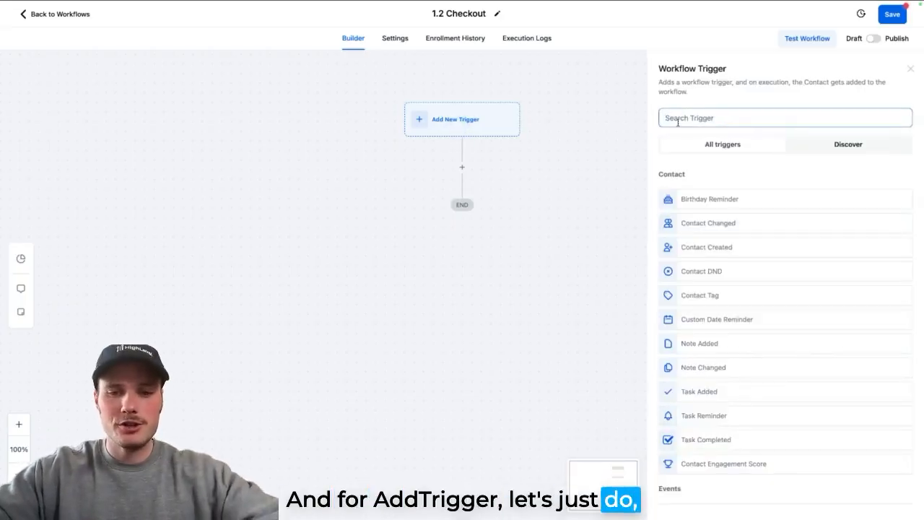
text(paym)
click(700, 271)
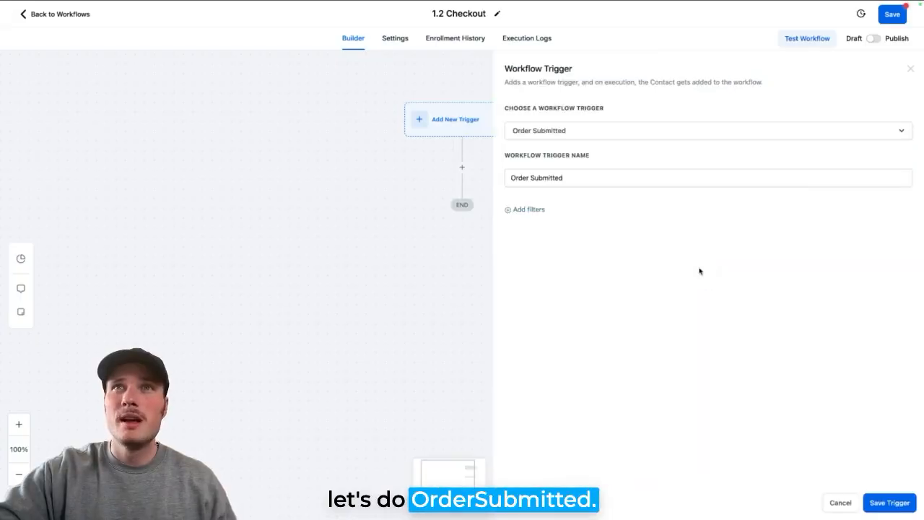
- Filter the Order Submitted trigger so that Order Source is Store, and save the trigger
click(529, 210)
click(535, 228)
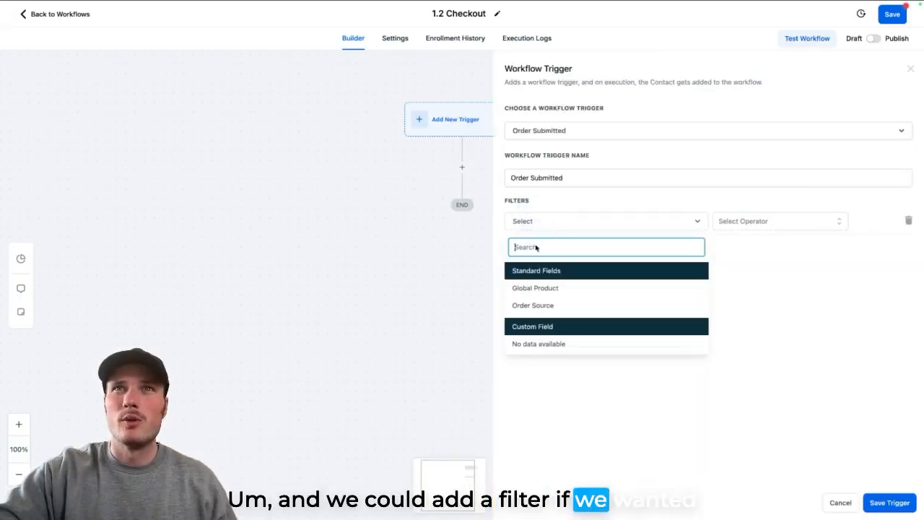
click(537, 312)
click(752, 223)
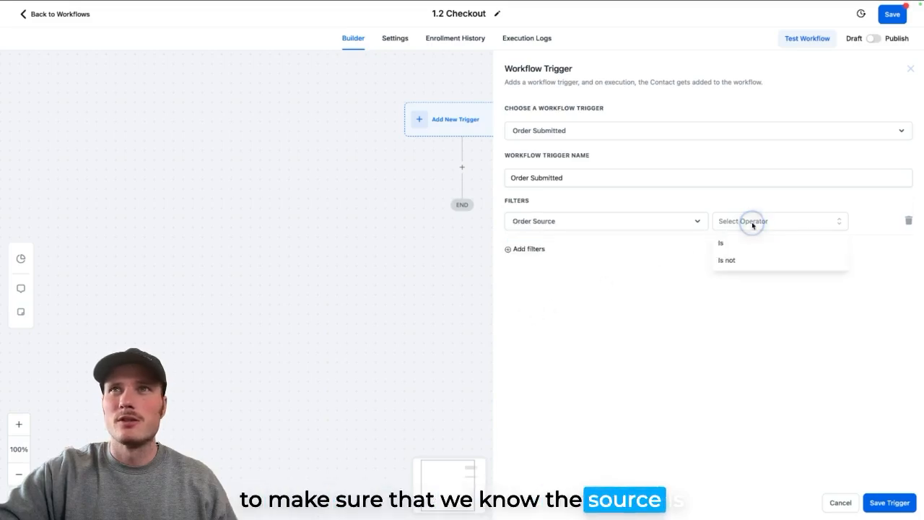
click(741, 244)
click(778, 224)
scroll(766, 339, down, 1)
click(753, 343)
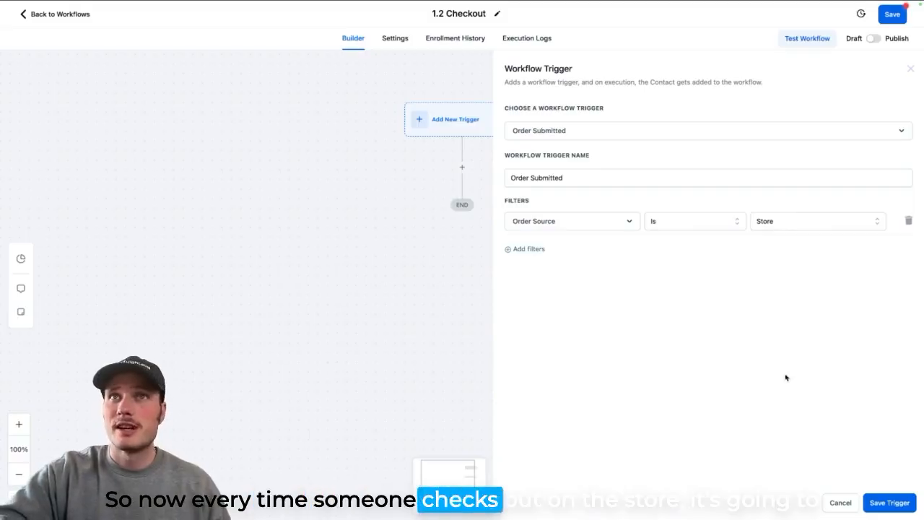
click(888, 502)
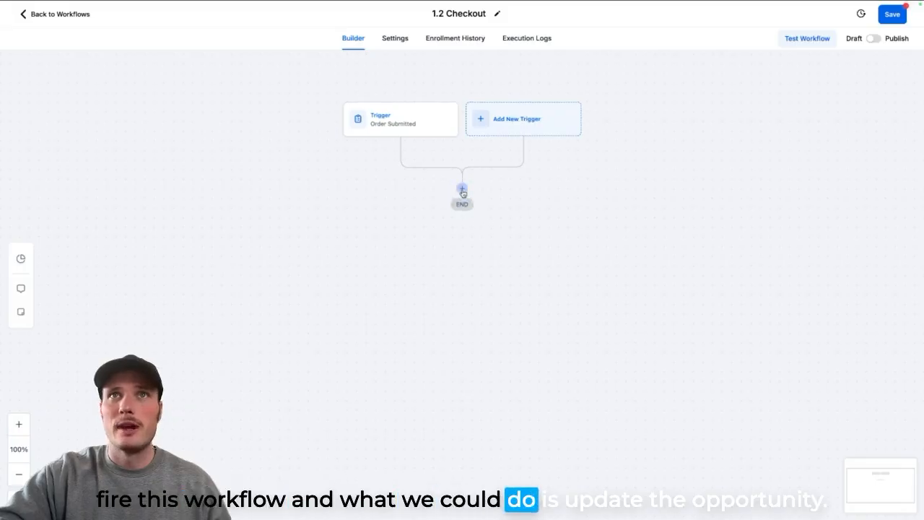
- Add a Create/Update Opportunity action using the Swag Store pipeline's Checkout stage, choose an opportunity status and save the action
click(463, 192)
text(update)
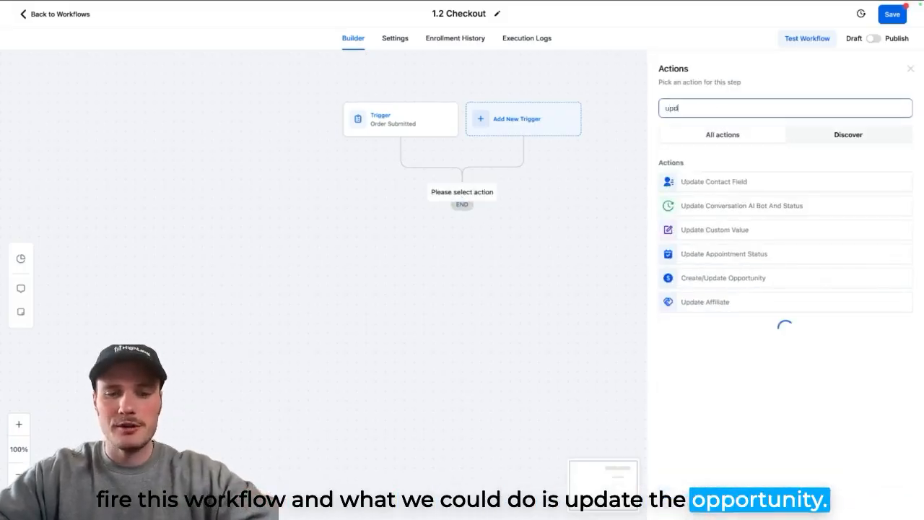
click(711, 278)
click(692, 170)
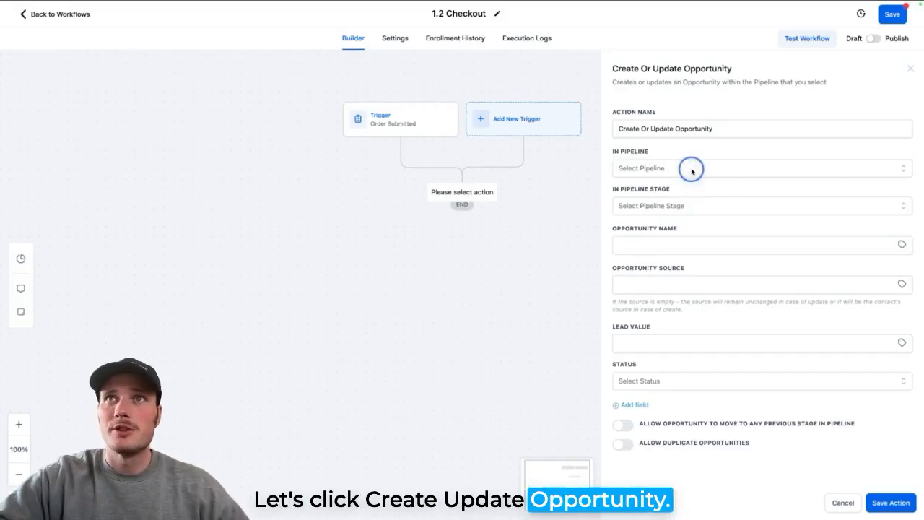
click(639, 214)
click(656, 208)
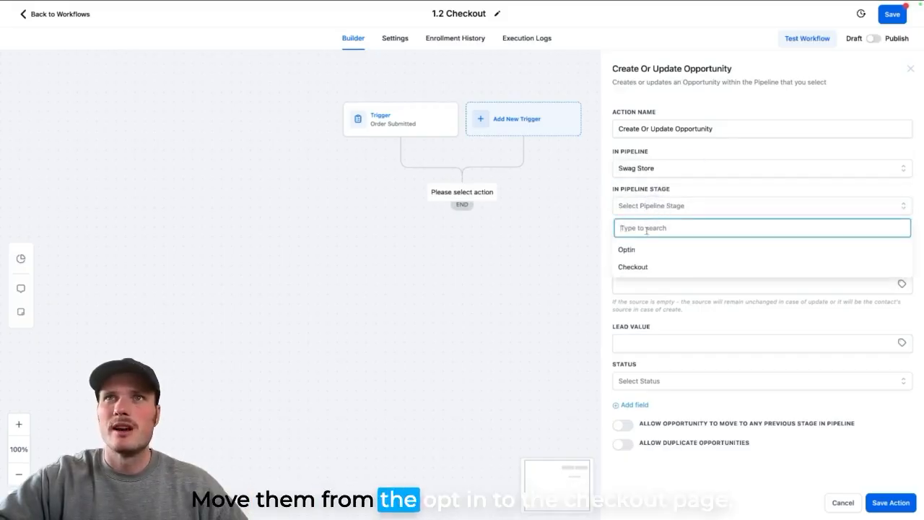
click(630, 267)
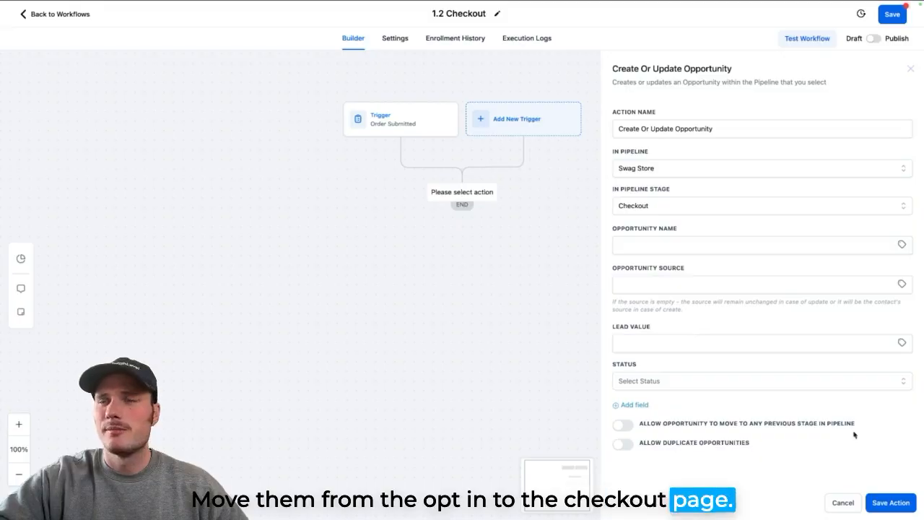
click(640, 379)
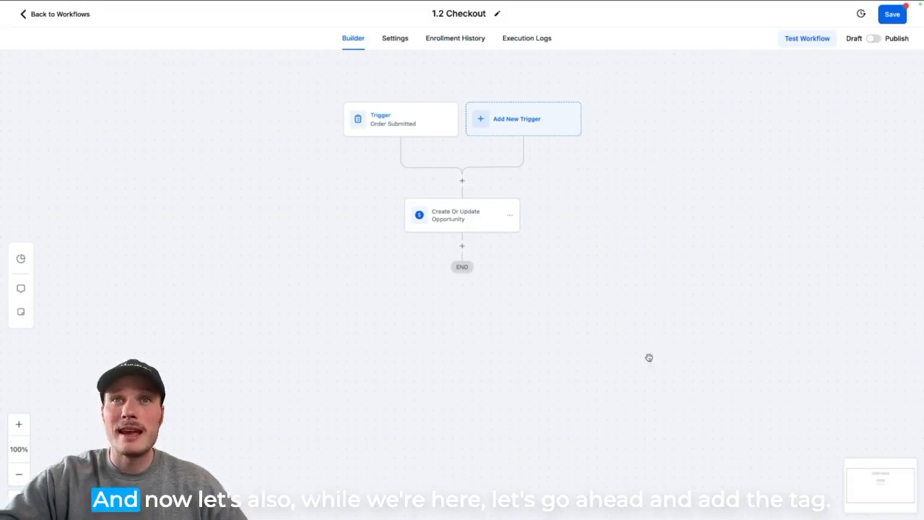
- Add an Add Contact Tag action after the opportunity action, create the new tag "swag store checkout" for it and save the action
click(463, 249)
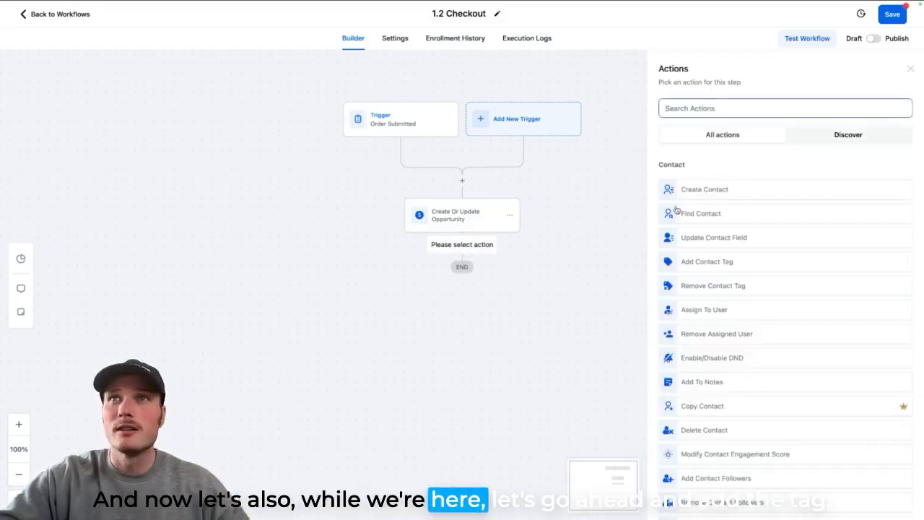
text(add)
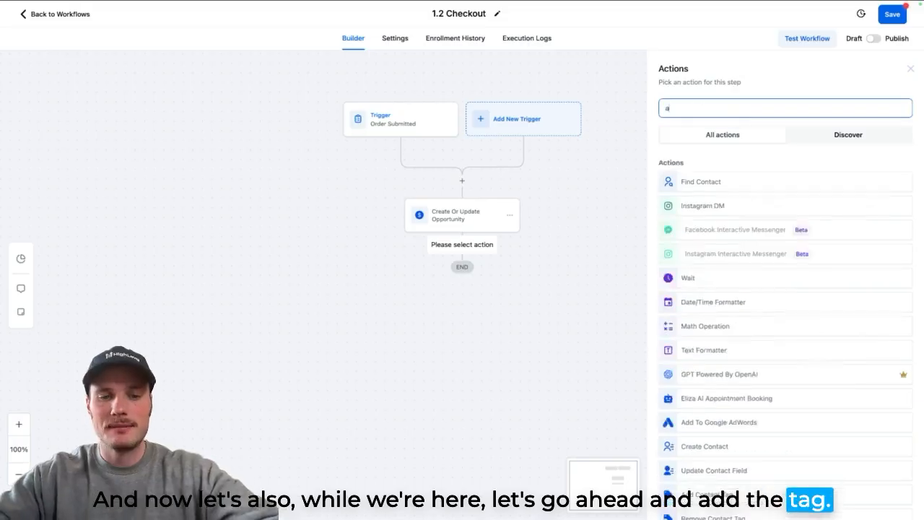
key(BackSpace)
key(BackSpace)
key(BackSpace)
text(tag)
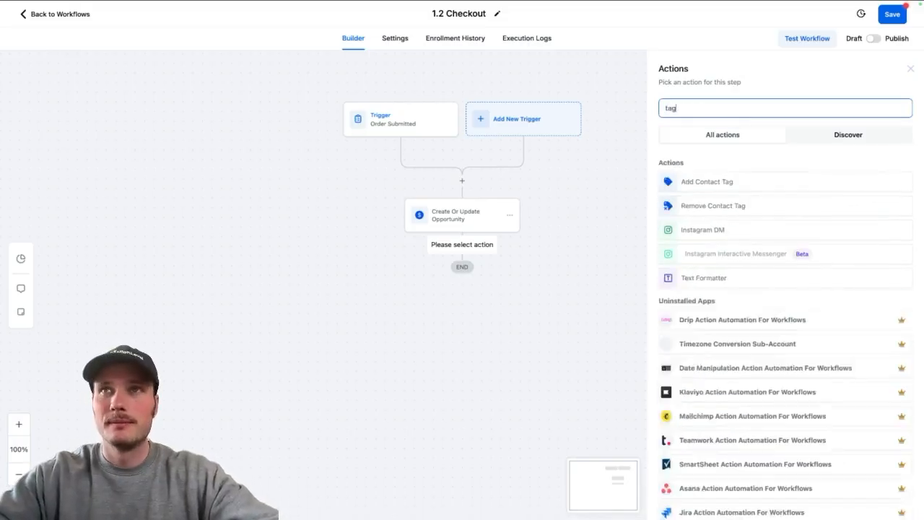
click(718, 181)
text(swag store checkout)
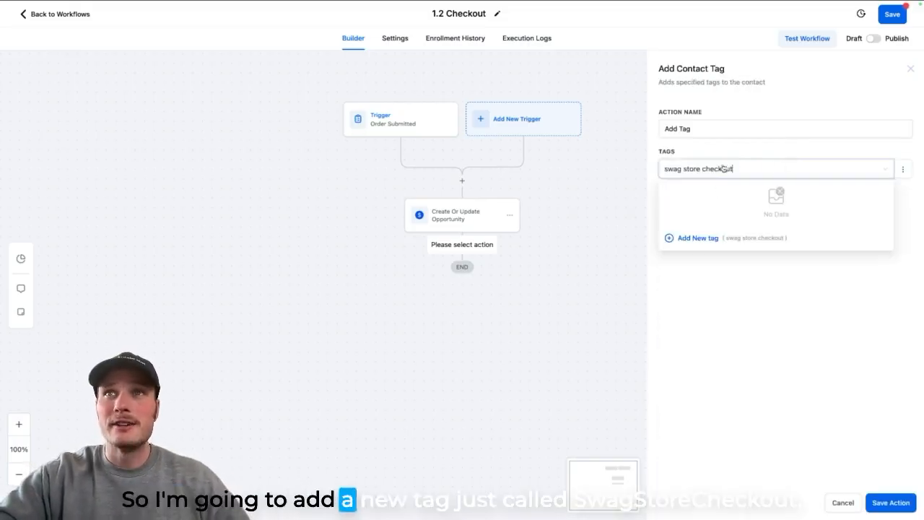
click(698, 238)
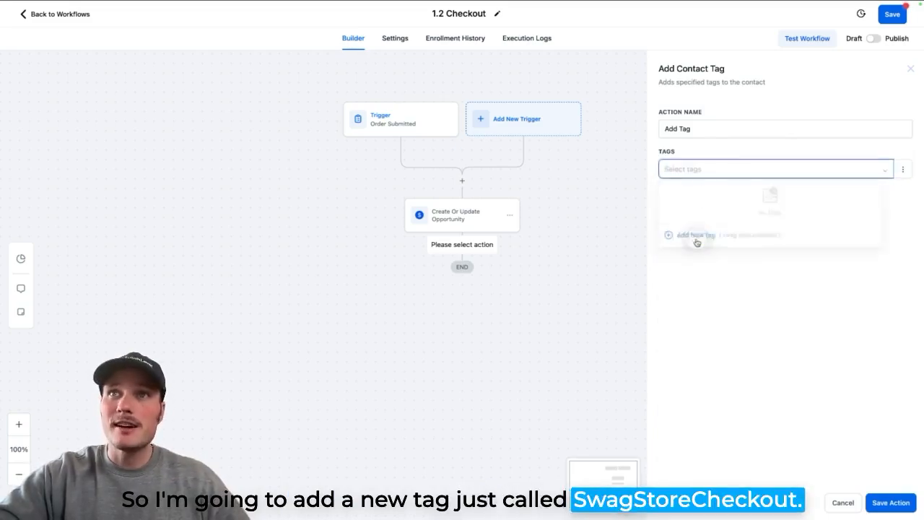
click(888, 502)
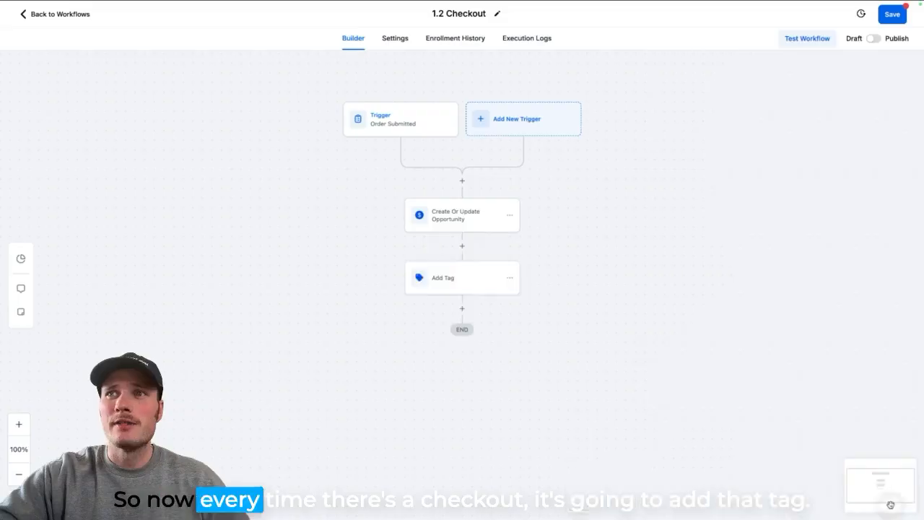
- Publish and save the 1.2 Checkout workflow, and return to the workflow list
click(873, 39)
click(890, 14)
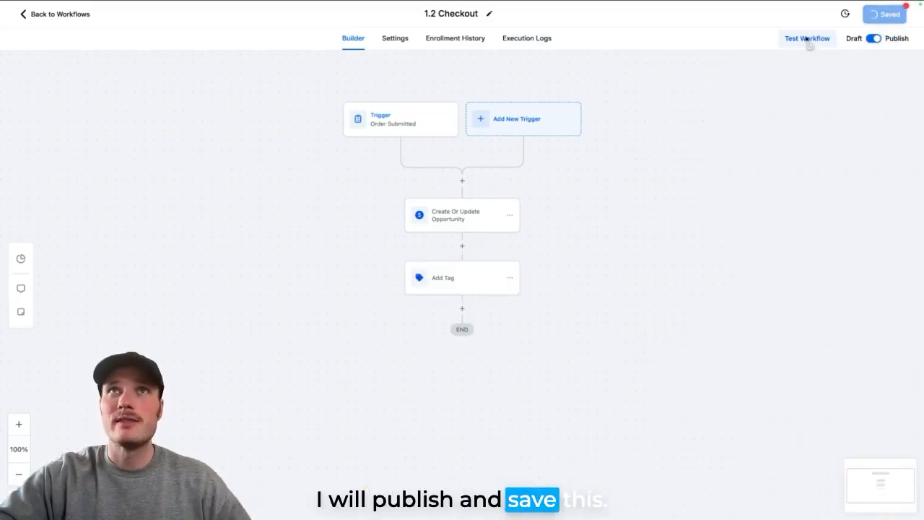
click(80, 20)
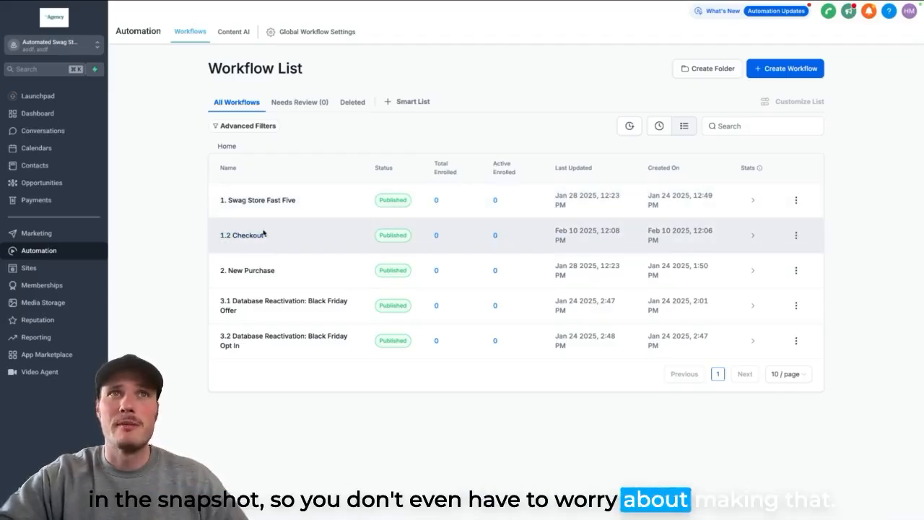
- In the "1. Swag Store Fast Five" workflow, add a Wait action after the Offer Claim Confirmation SMS that waits for a Condition
click(268, 201)
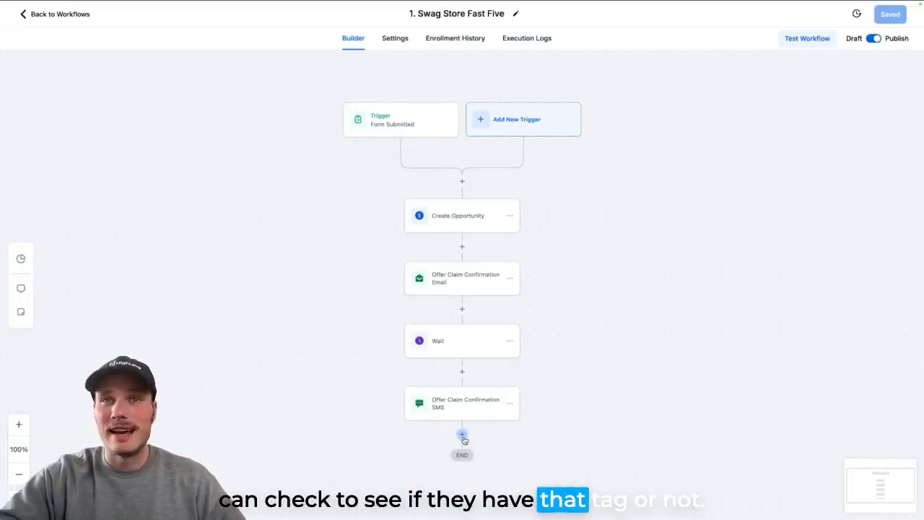
click(462, 436)
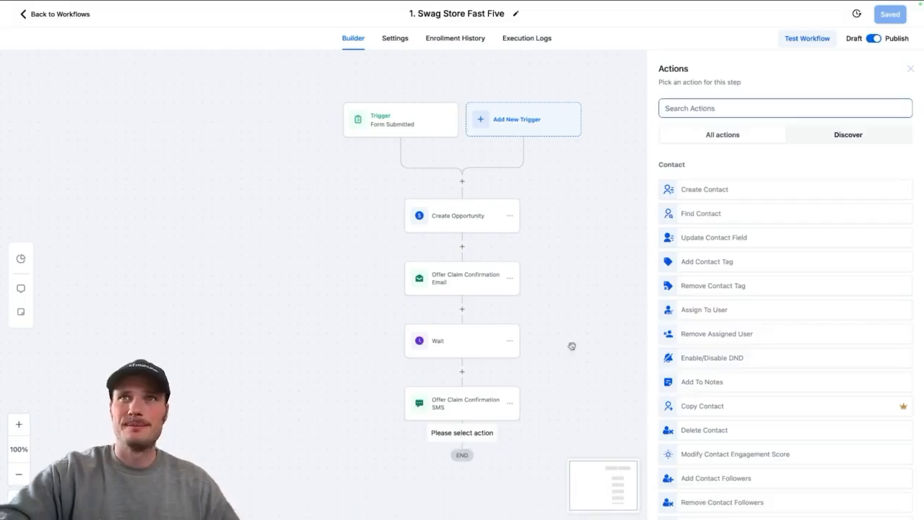
text(wait)
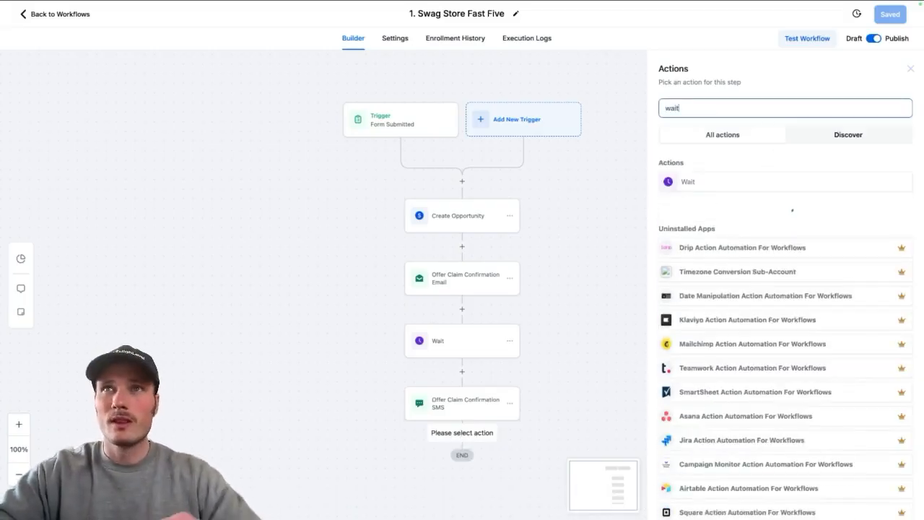
click(719, 183)
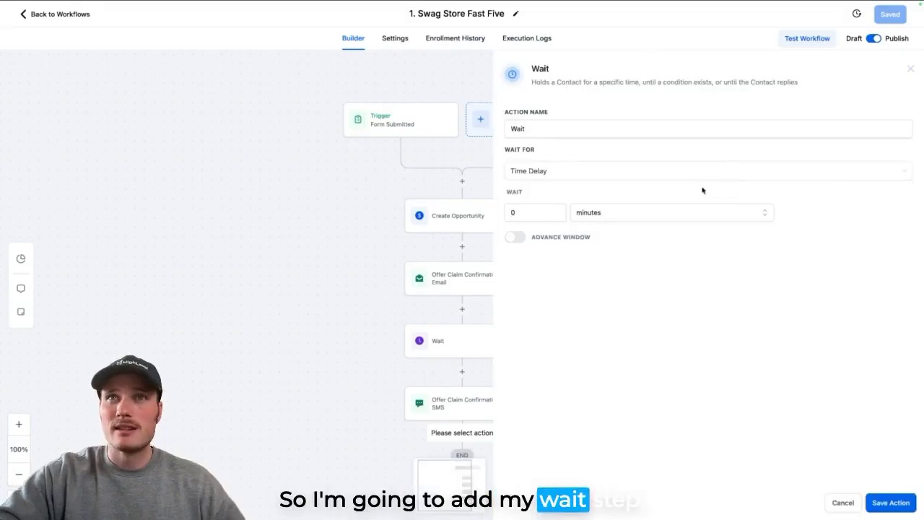
click(539, 182)
scroll(543, 231, down, 3)
click(547, 247)
click(584, 254)
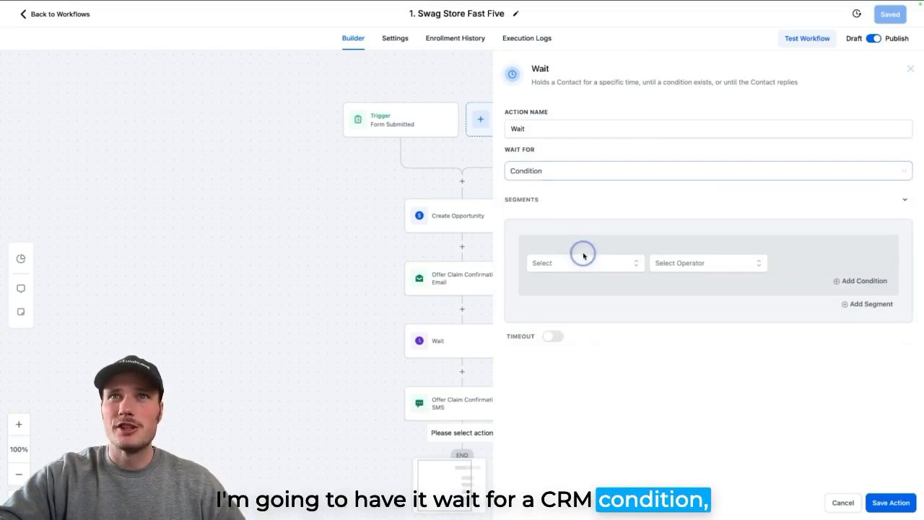
- Set the Wait condition to Tags Includes "swag store checkout" and save the action
click(568, 283)
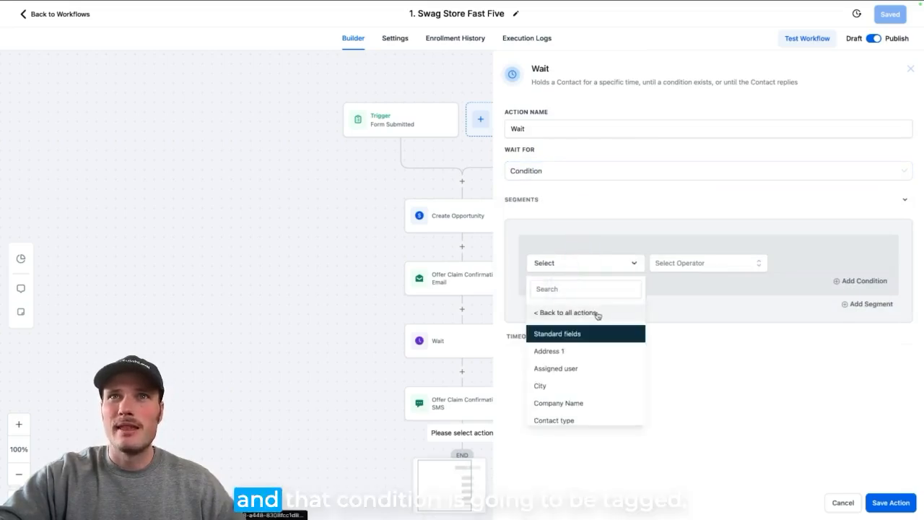
click(599, 289)
text(tag)
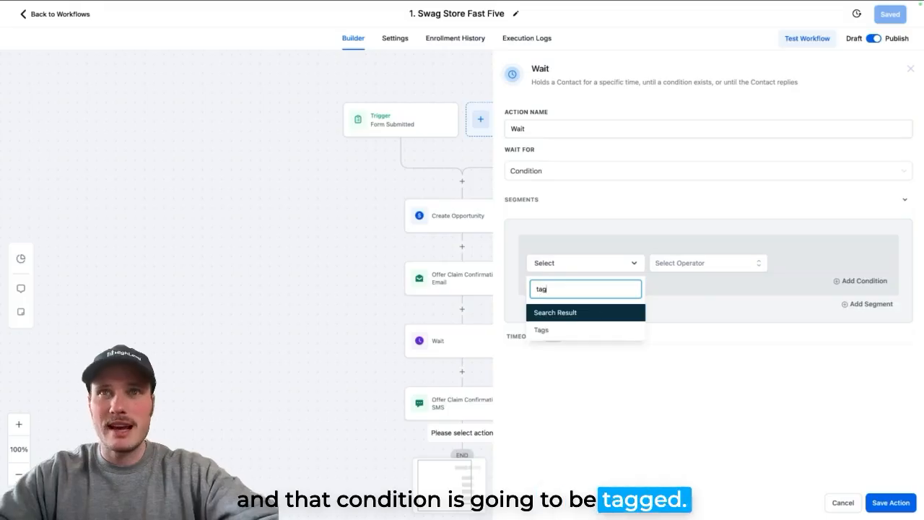
click(587, 329)
click(685, 267)
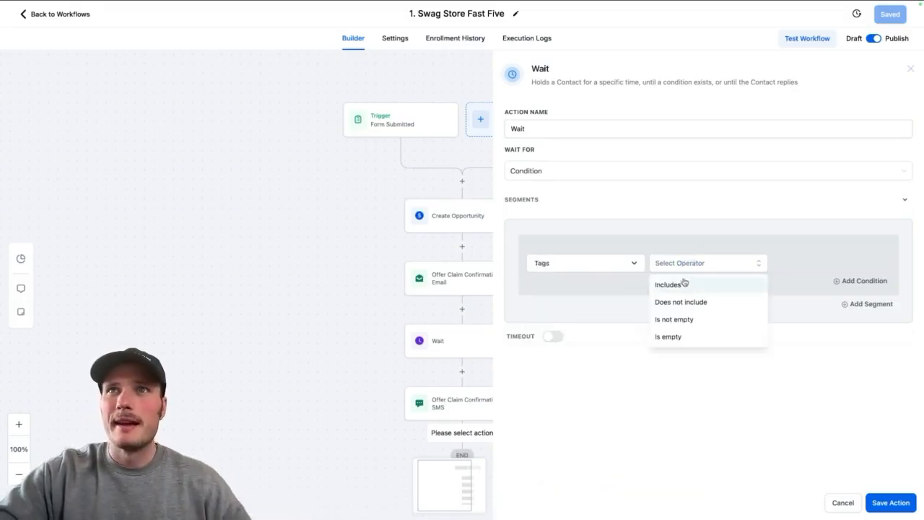
click(677, 285)
click(791, 266)
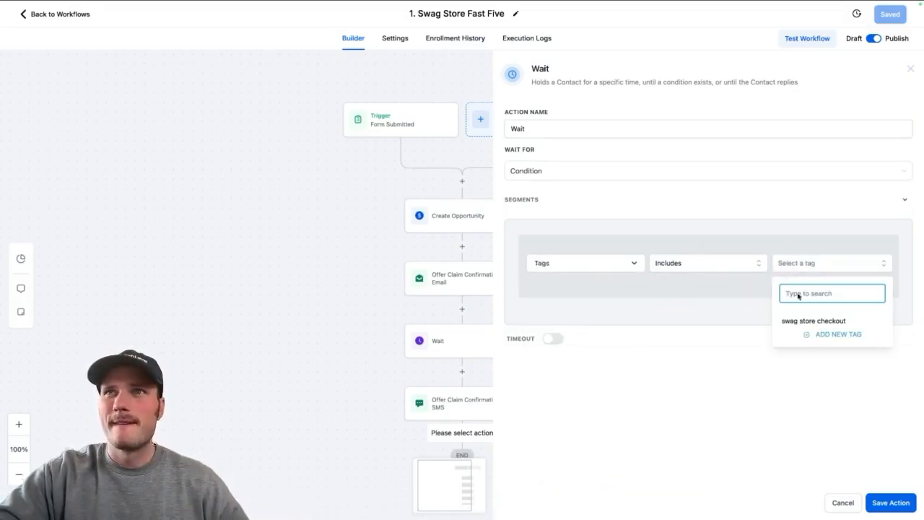
click(794, 322)
click(748, 385)
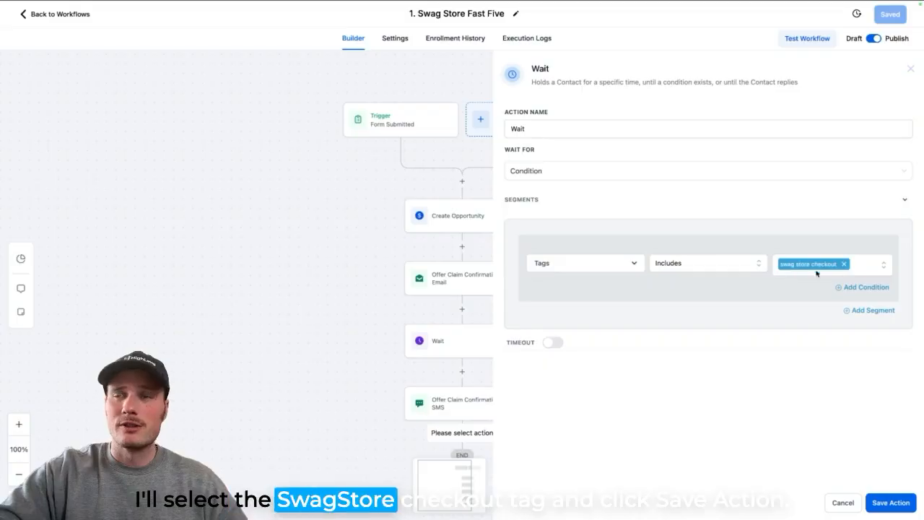
click(879, 500)
- Reopen the last Wait action, enable a timeout of 1 day and save the action
drag(686, 404, 613, 253)
click(384, 316)
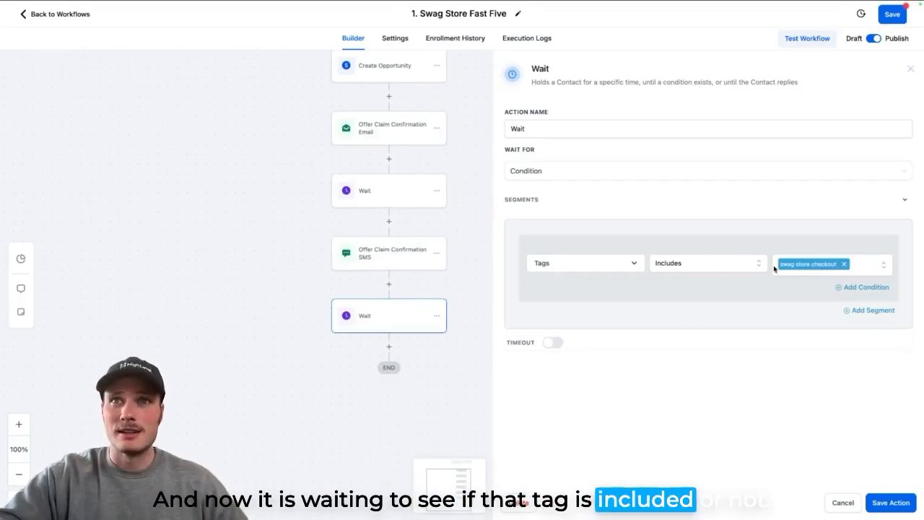
click(563, 348)
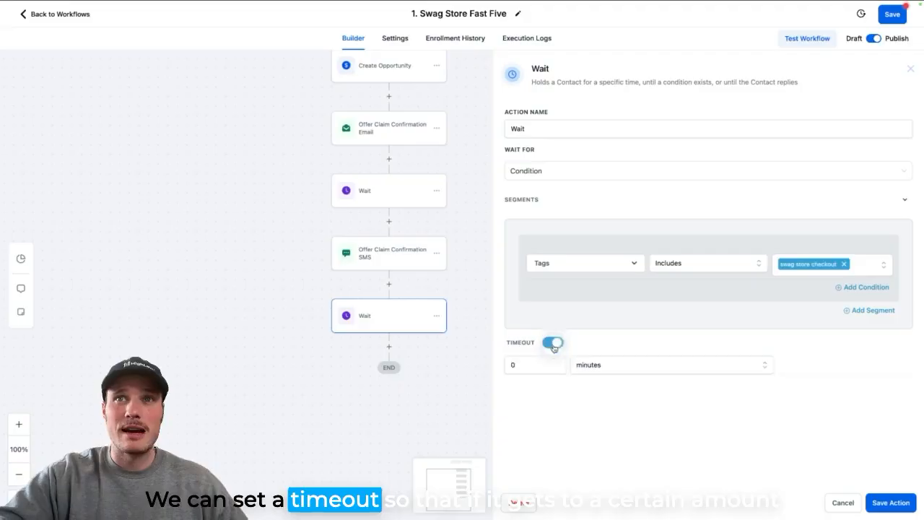
click(530, 368)
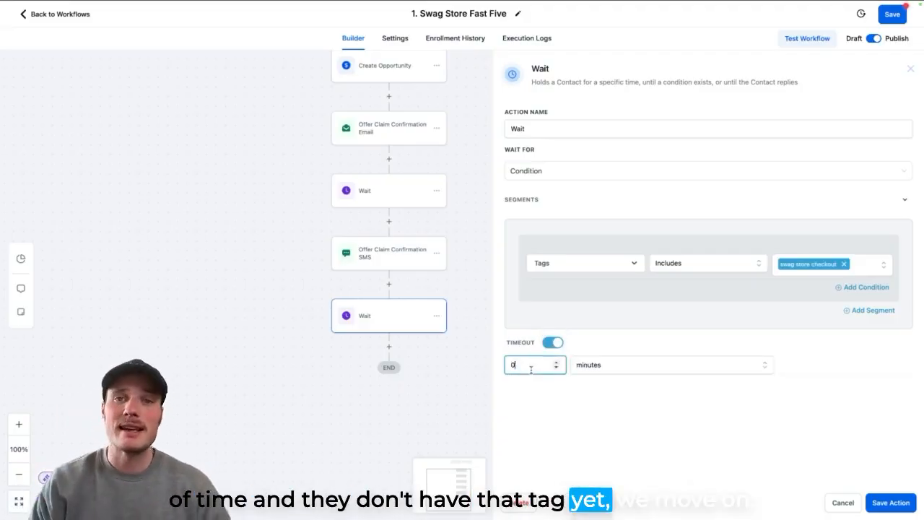
click(594, 396)
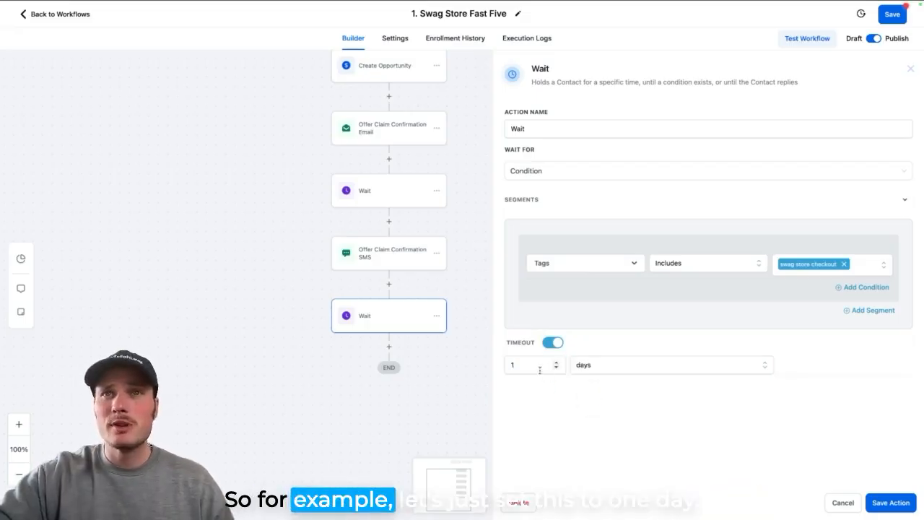
click(890, 501)
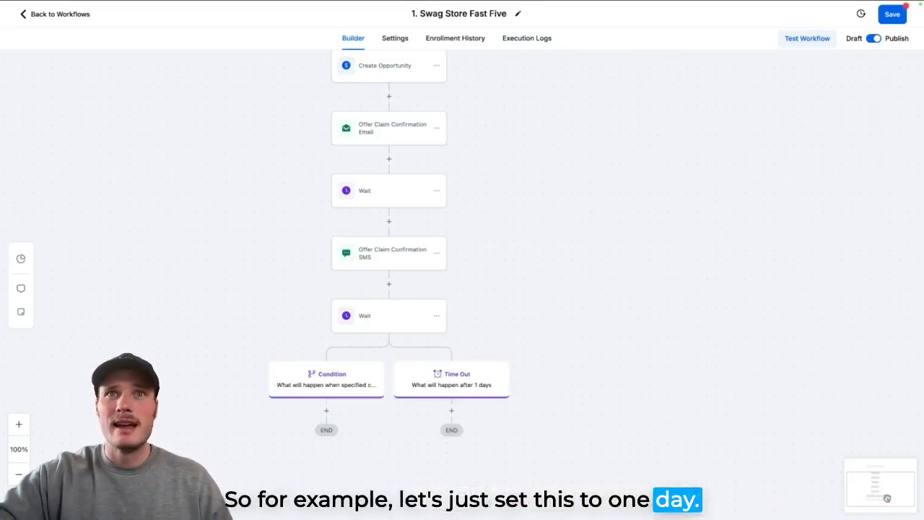
- Add a Time Out branch SMS reading "Hey {{contact.first_name}}, just checking to see if you were still planning on using your coupon? -{{location.name}}"; save the workflow
drag(642, 409, 649, 372)
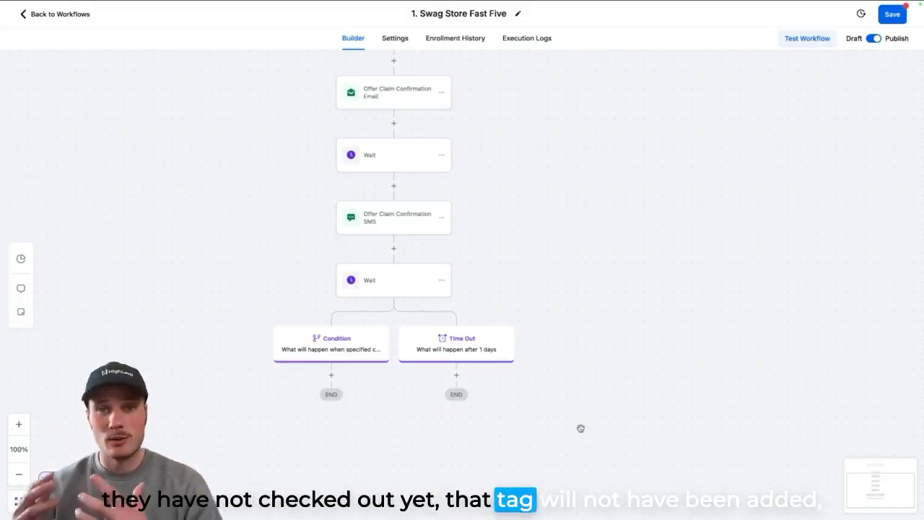
click(457, 376)
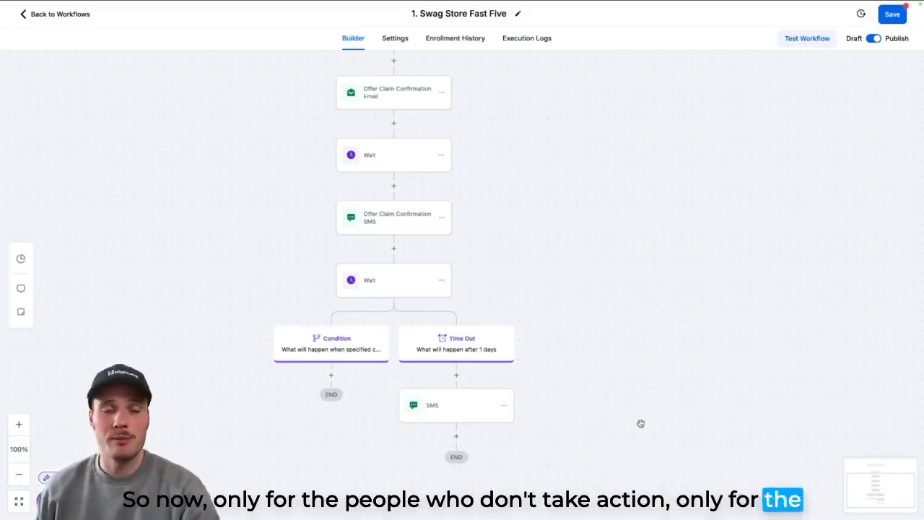
click(451, 414)
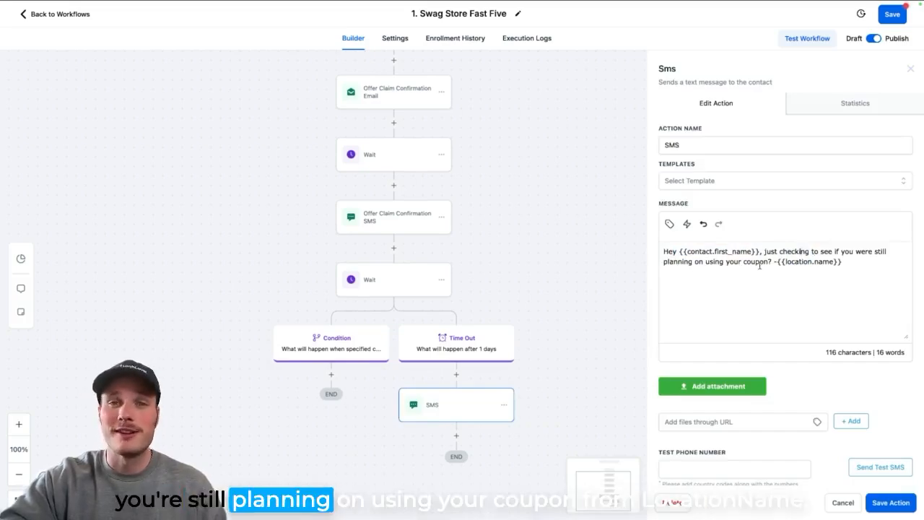
drag(784, 261, 840, 262)
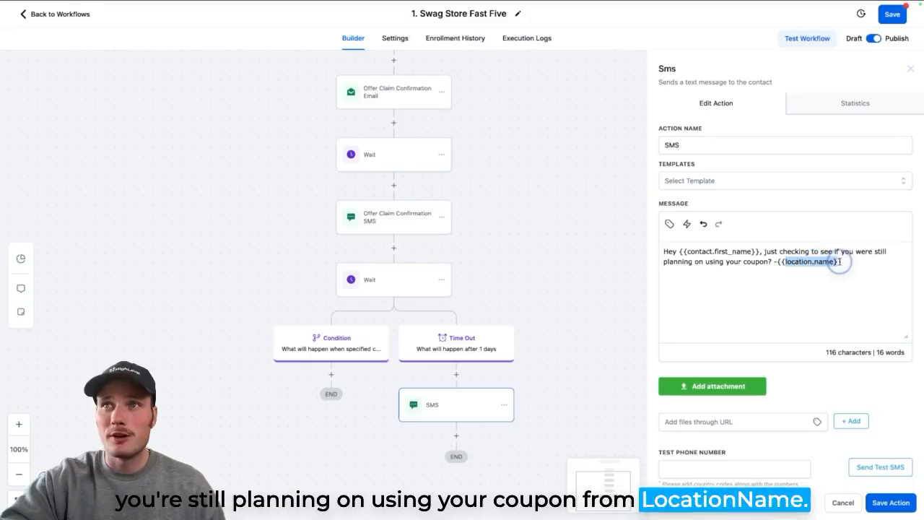
click(911, 69)
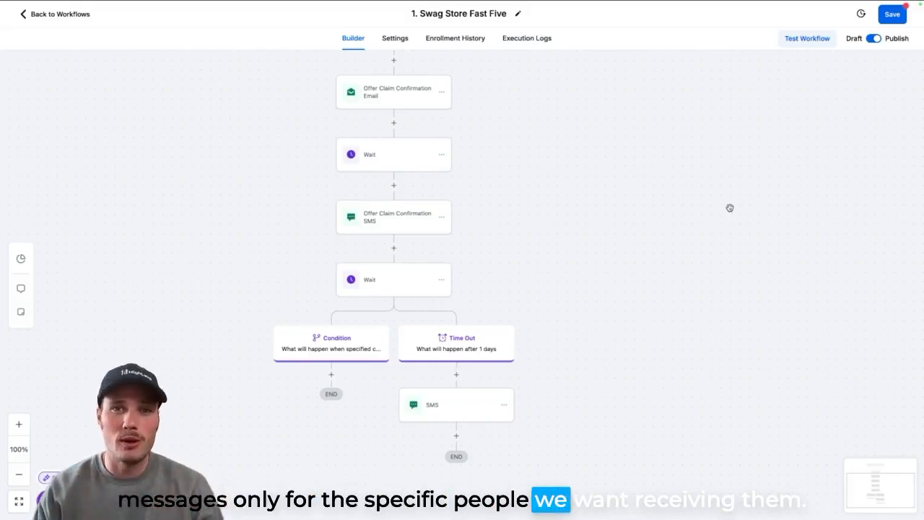
click(893, 14)
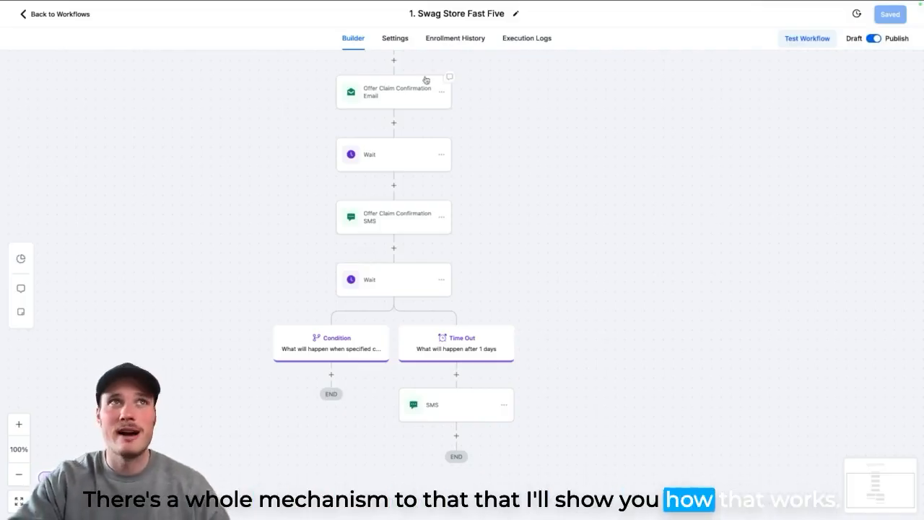
- Leave the workflow and open the Coupons page in Payments to view the 15% OFF coupon
mouse_move(69, 23)
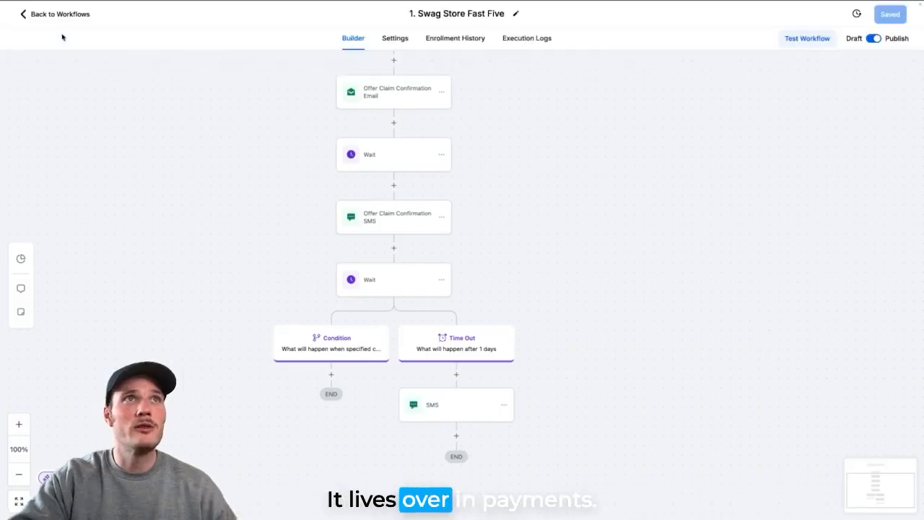
click(59, 17)
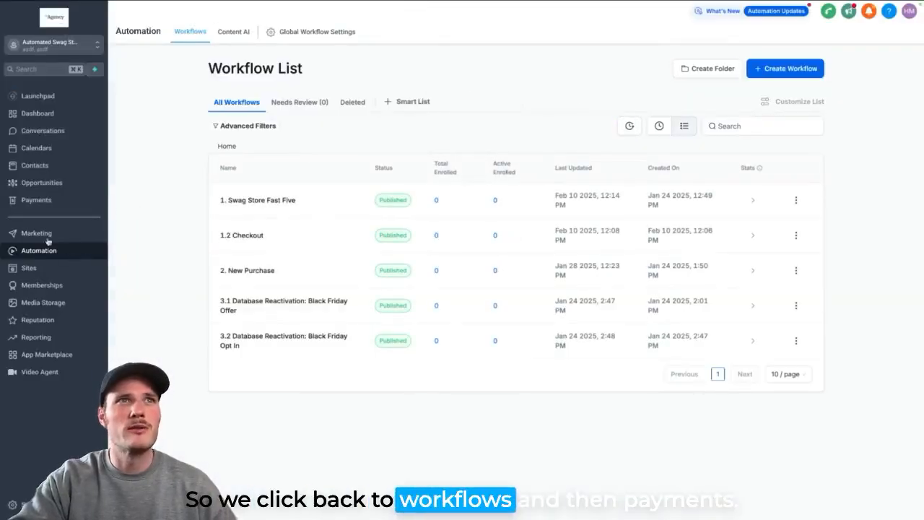
click(37, 202)
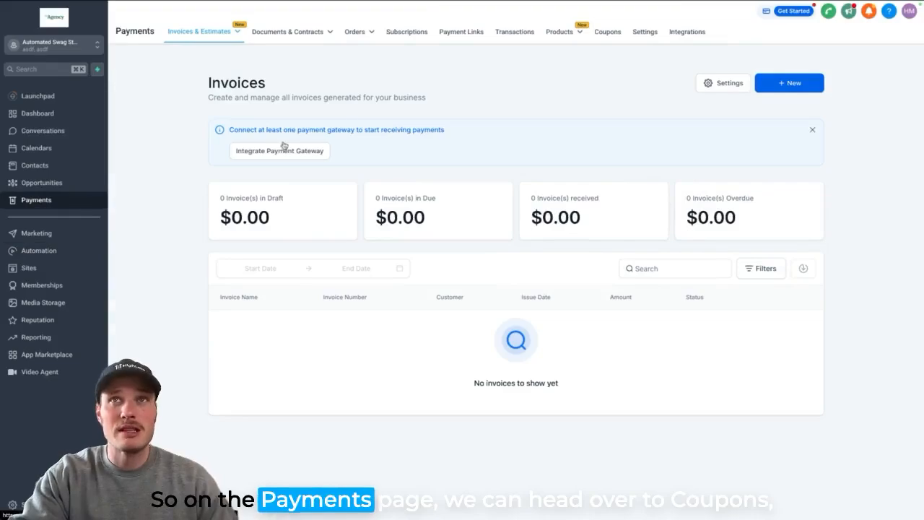
click(610, 34)
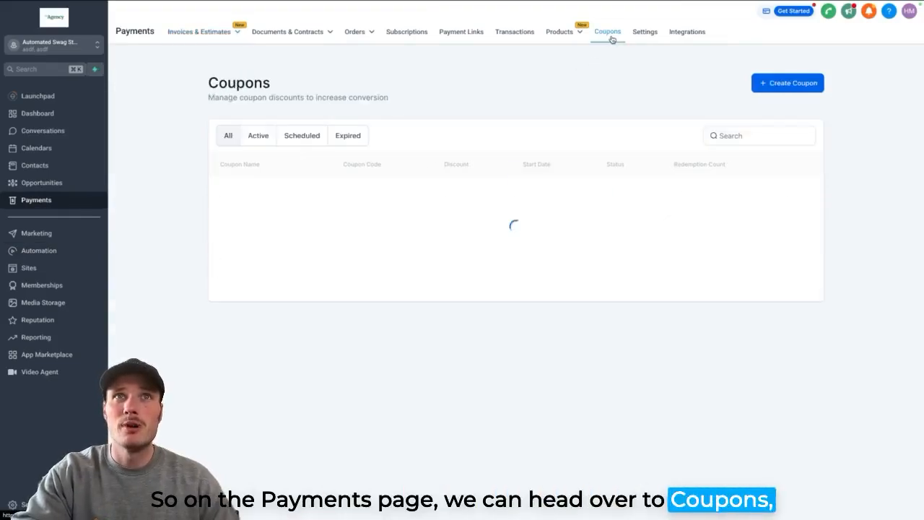
drag(213, 193, 341, 193)
click(340, 193)
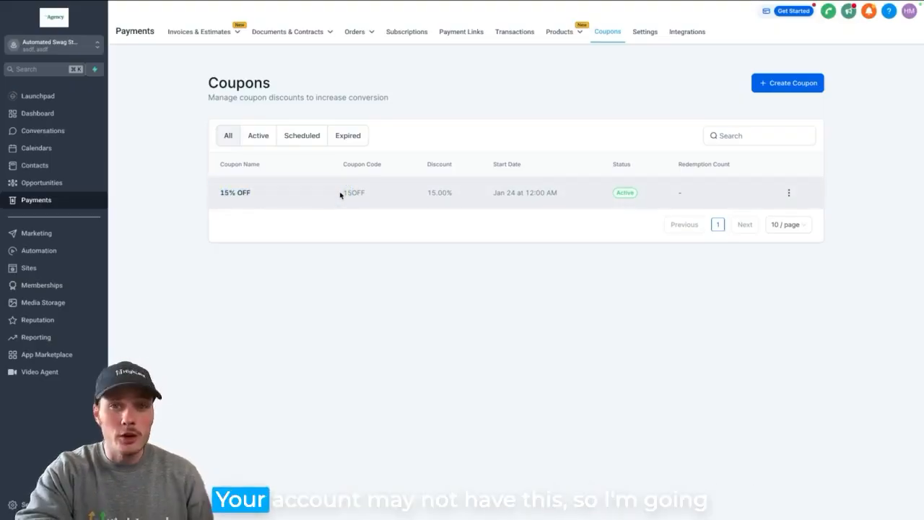
- Start a new coupon and enter 15OFF as both the coupon name and the coupon code
click(780, 89)
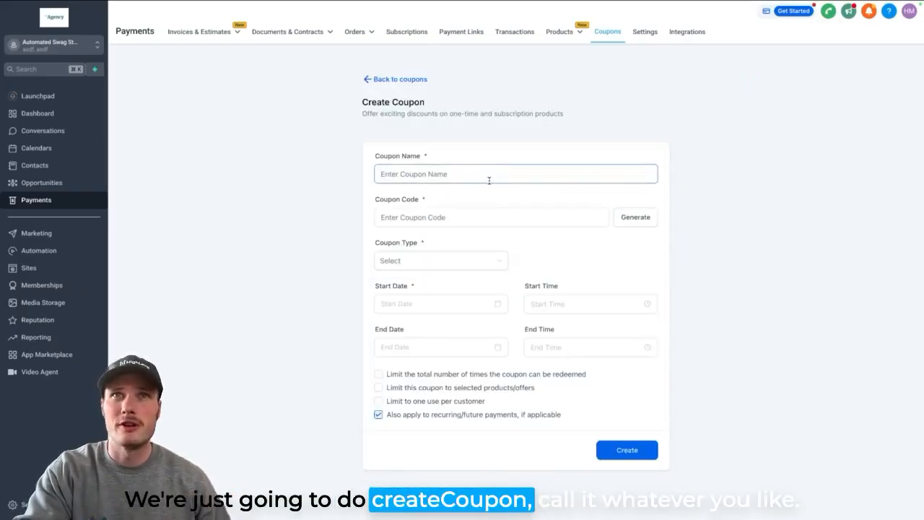
text(15OF)
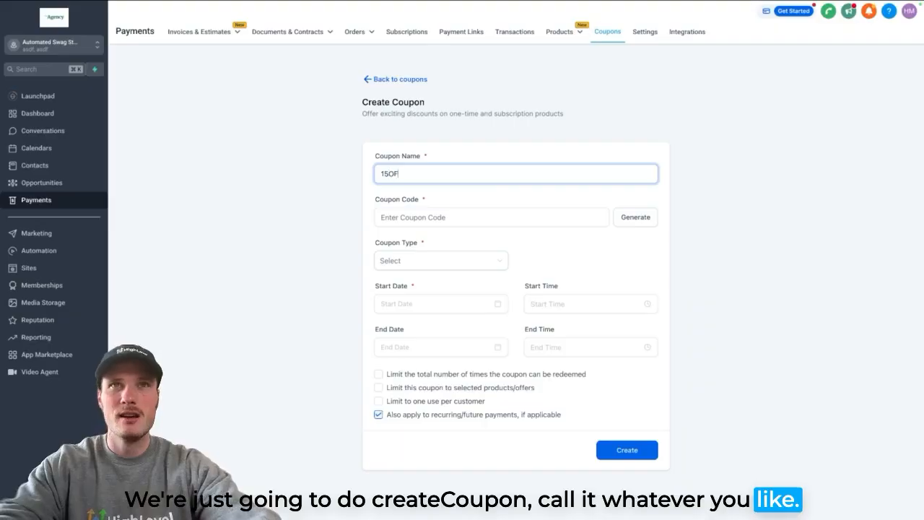
text(F)
click(478, 218)
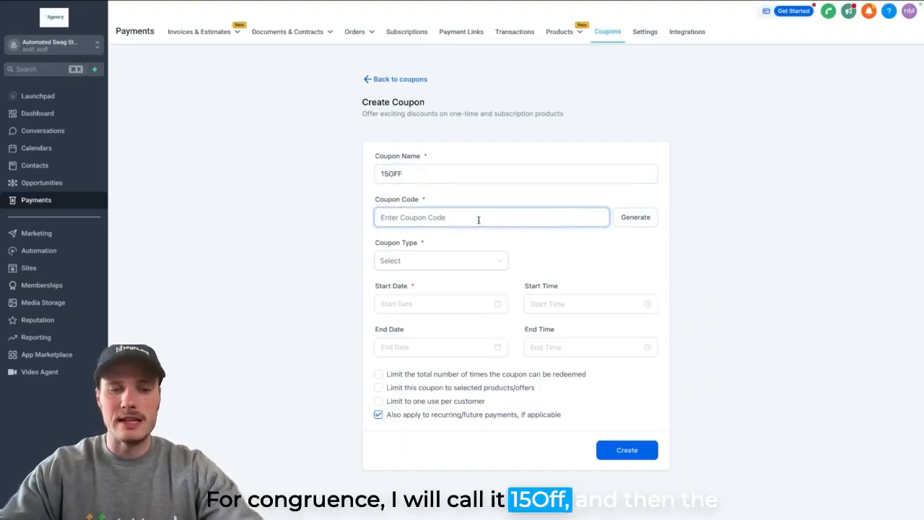
text(15OFF)
drag(375, 203, 430, 202)
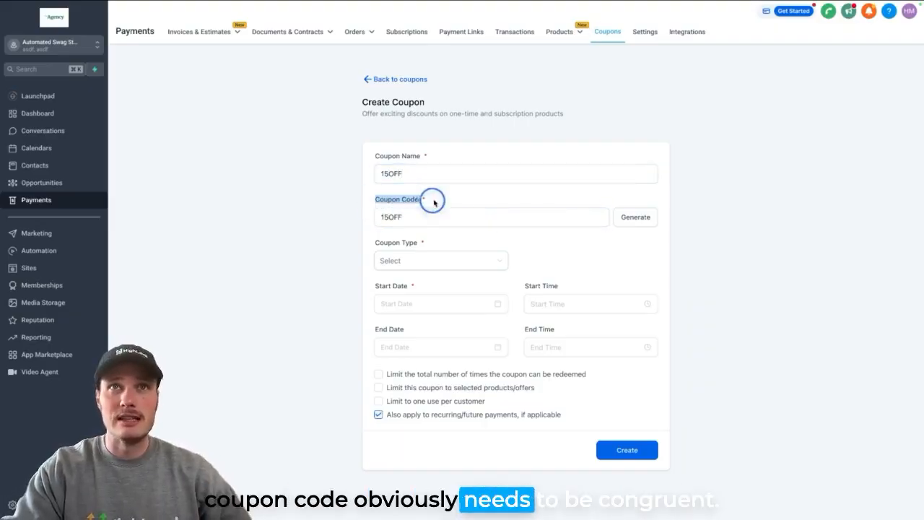
click(434, 200)
click(384, 216)
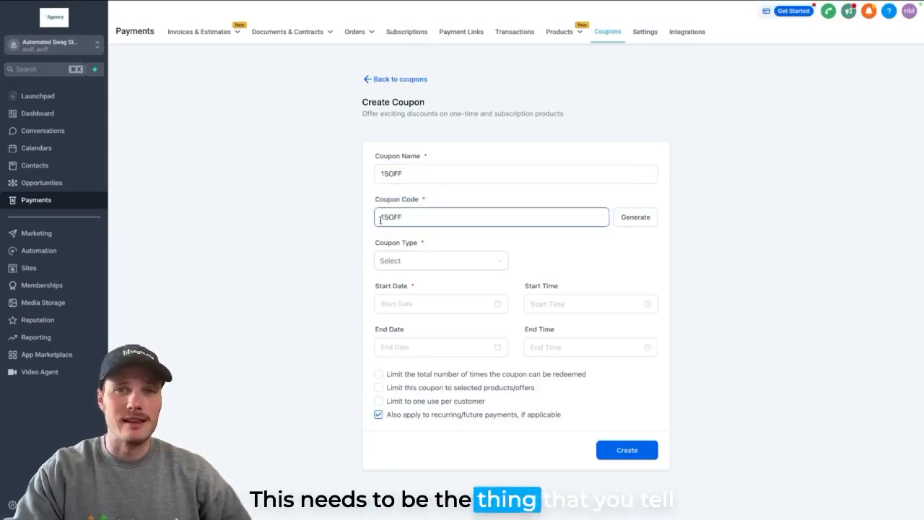
drag(381, 216, 408, 218)
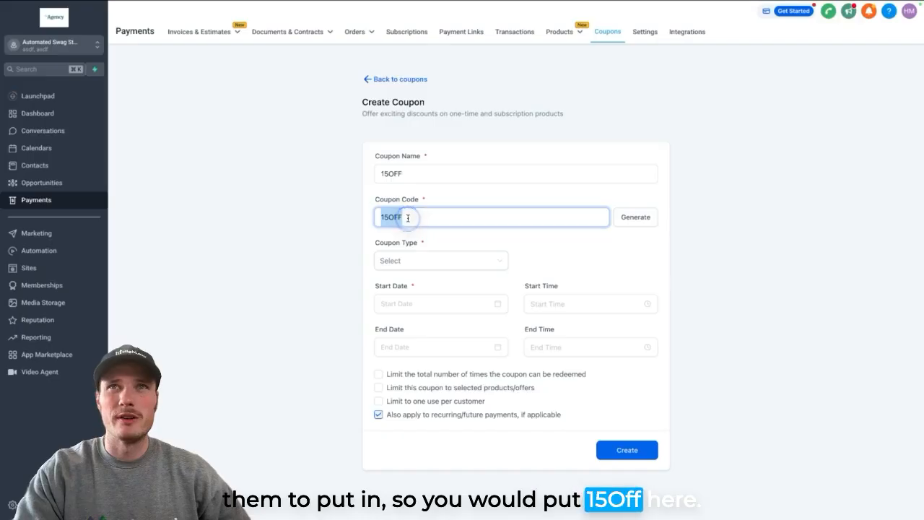
- Make it a percentage coupon with a 15% discount and a start date of February 10, 2025
click(497, 260)
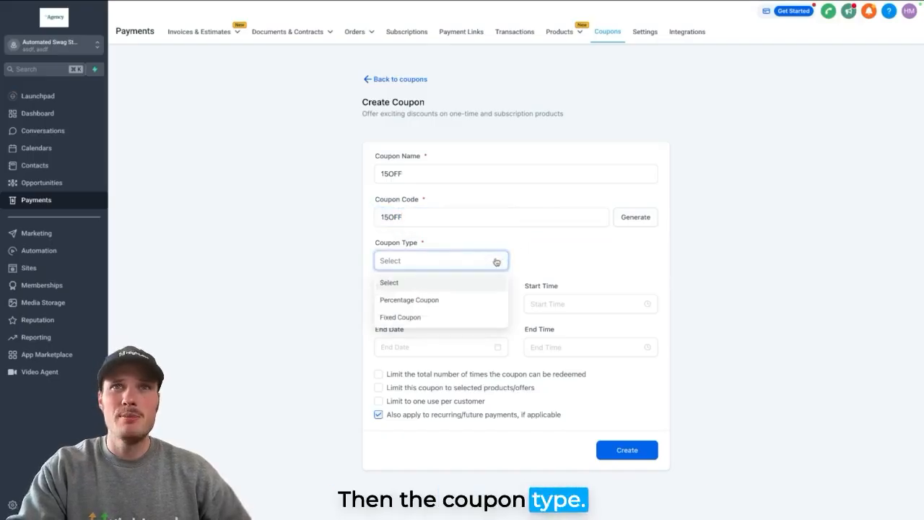
click(438, 301)
click(558, 257)
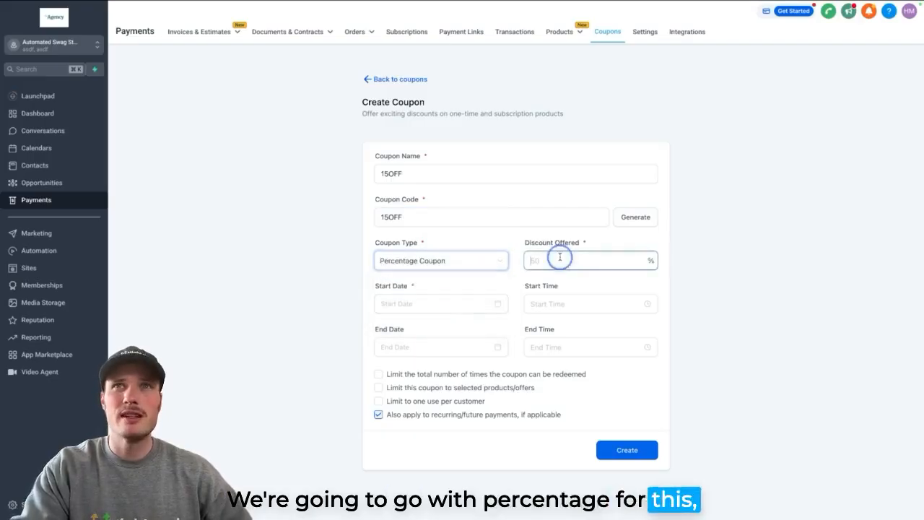
text(15)
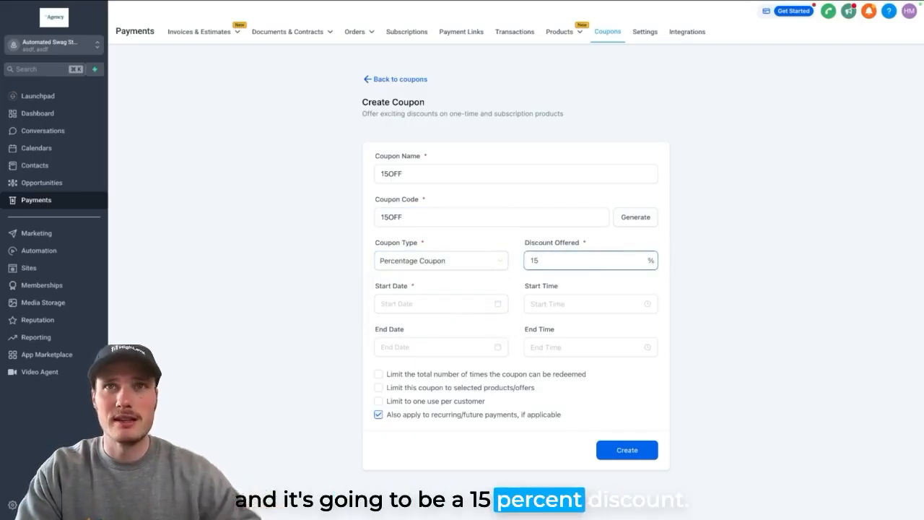
click(468, 300)
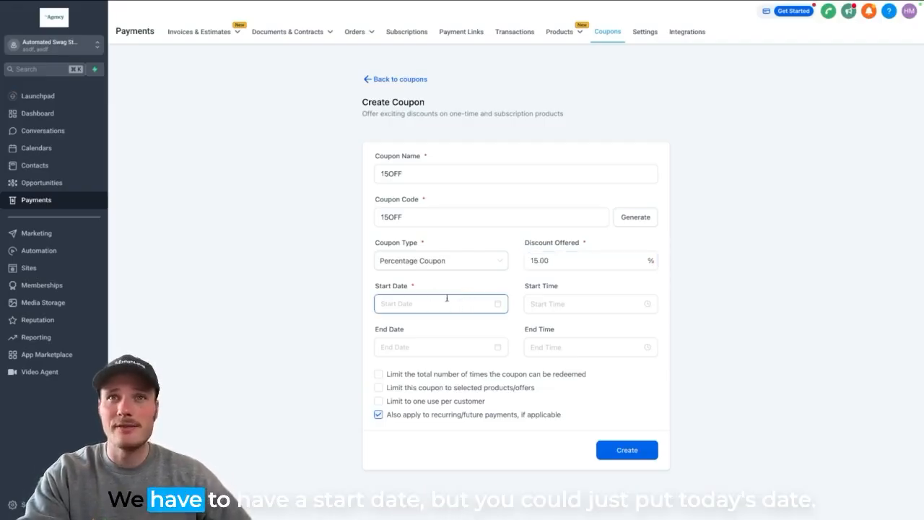
click(449, 302)
click(409, 387)
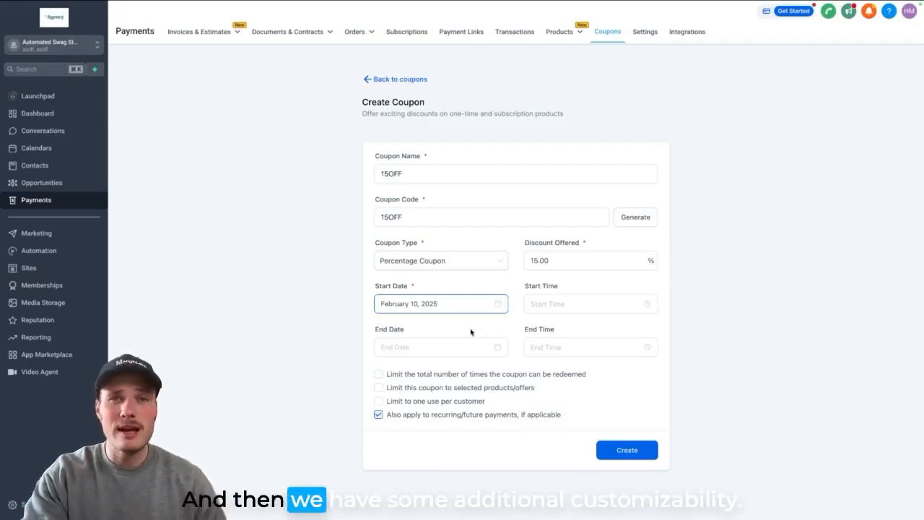
- Try the total redemption limit and the selected products/offers limit, switching each option back off
click(378, 375)
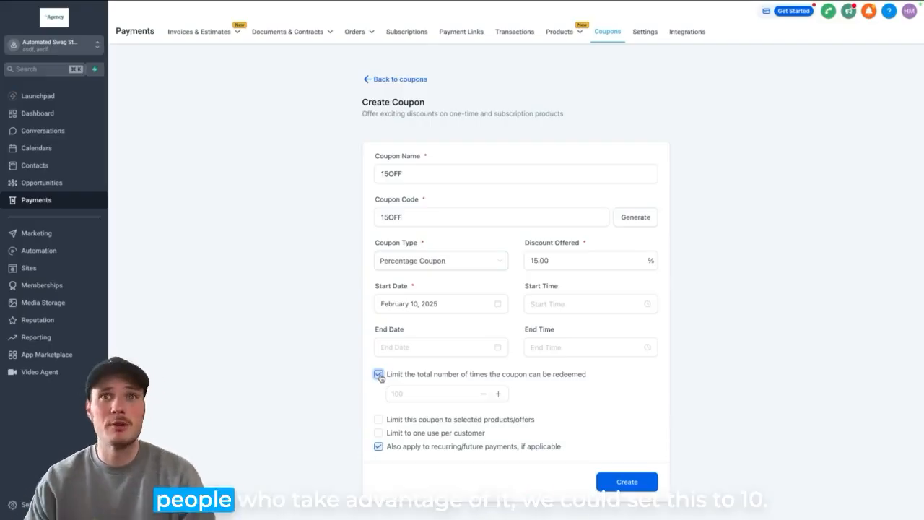
click(406, 395)
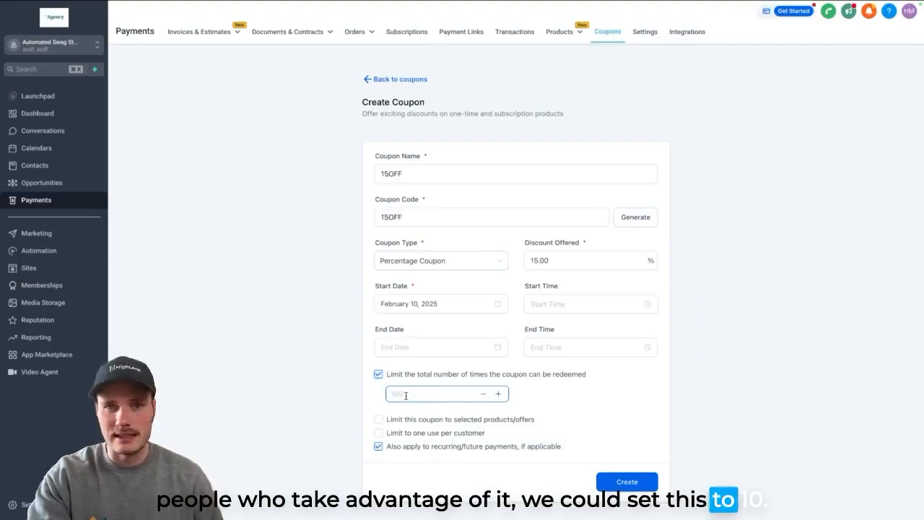
click(377, 375)
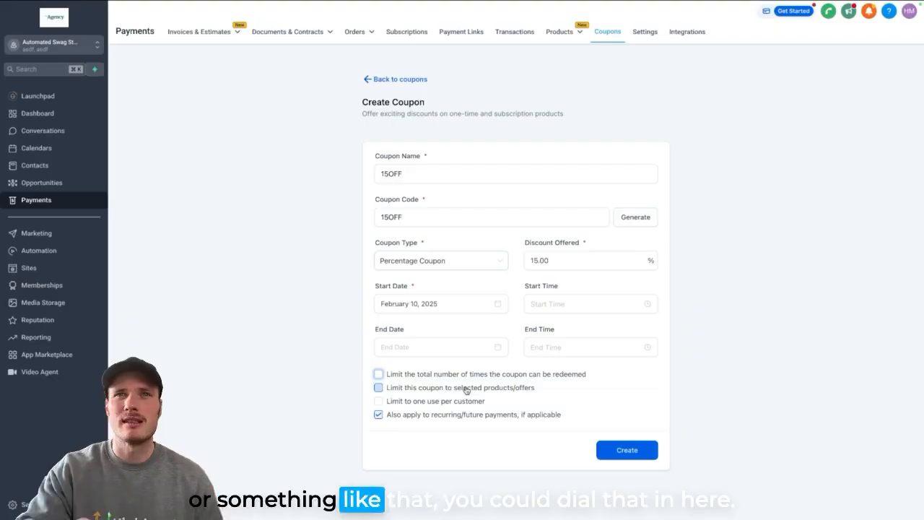
click(379, 388)
click(379, 387)
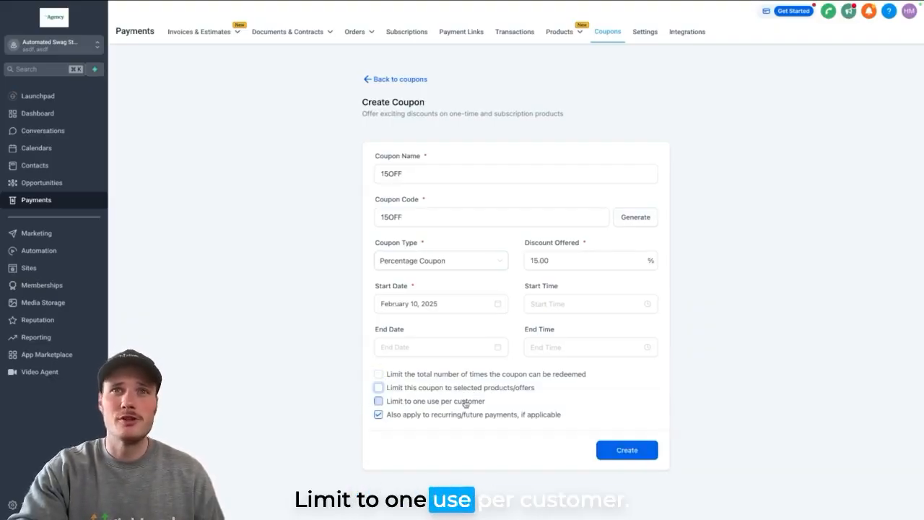
- Limit the coupon to one use per customer, and return to the coupons list without creating it
click(377, 401)
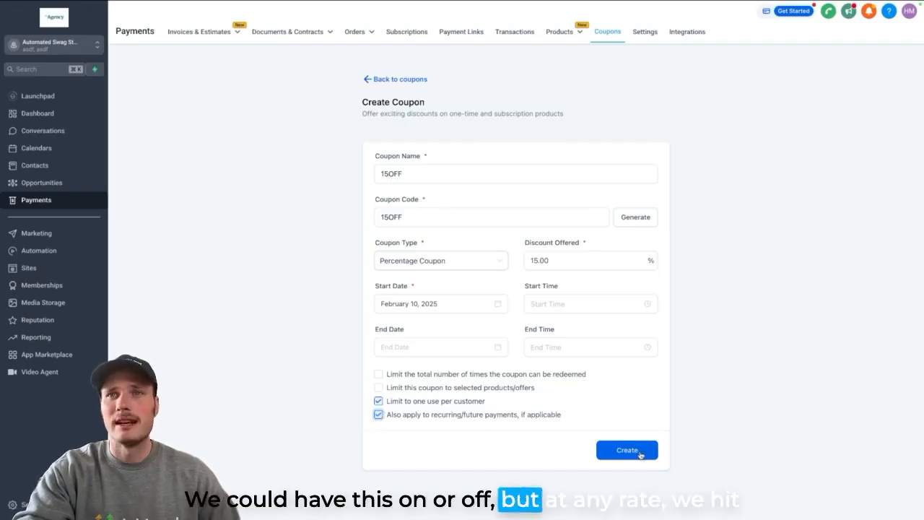
click(405, 80)
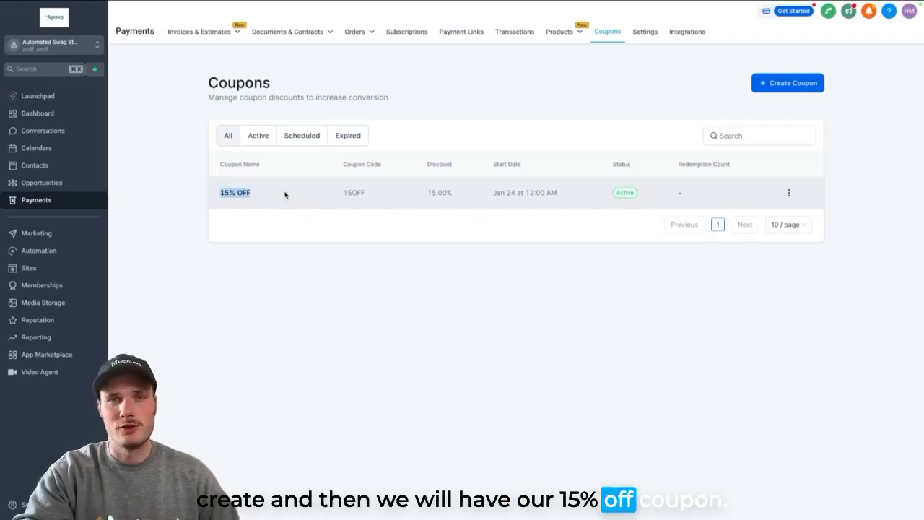
click(374, 297)
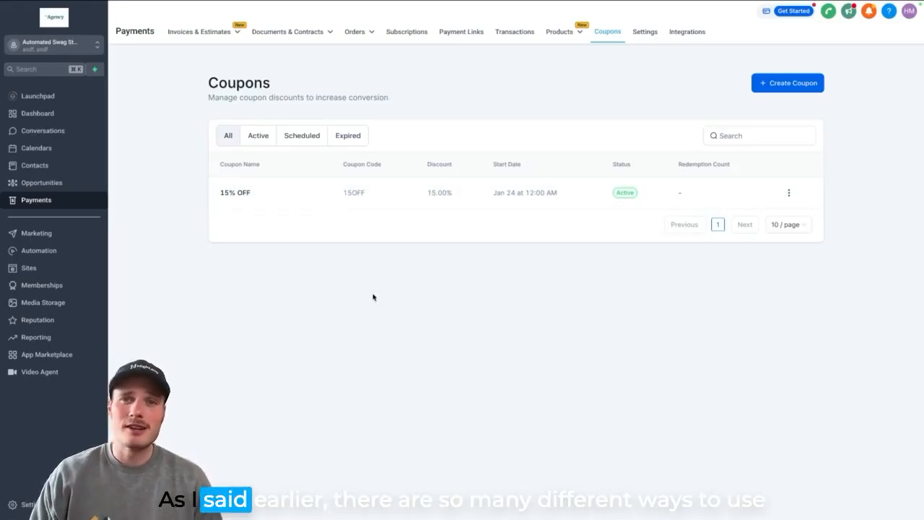